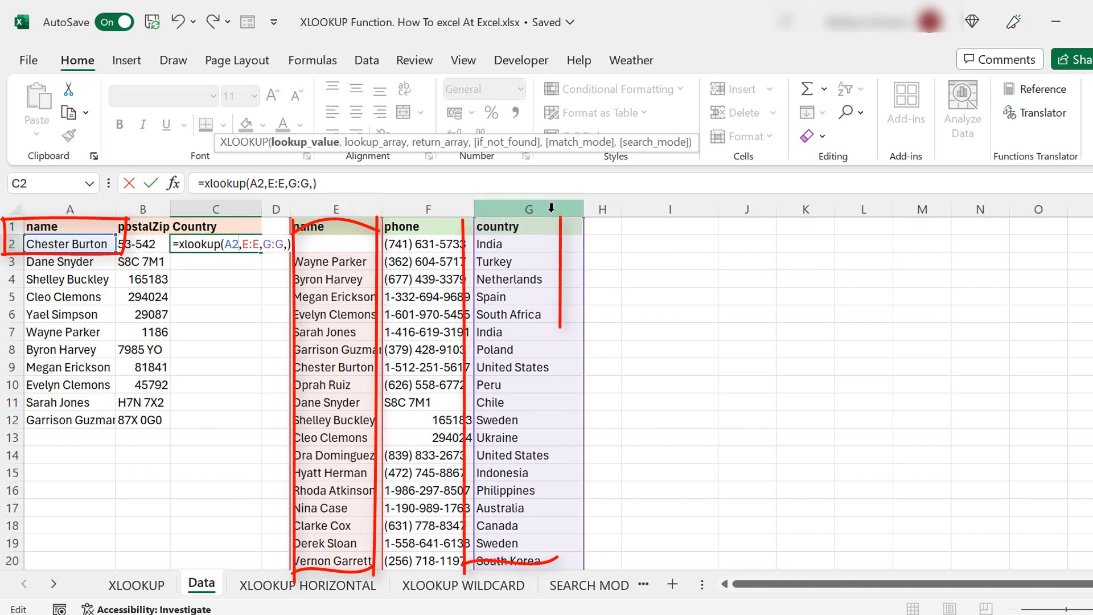
- Remove the trailing comma and enter the C2 XLOOKUP so it returns United States
left_click(312, 183)
key("Delete")
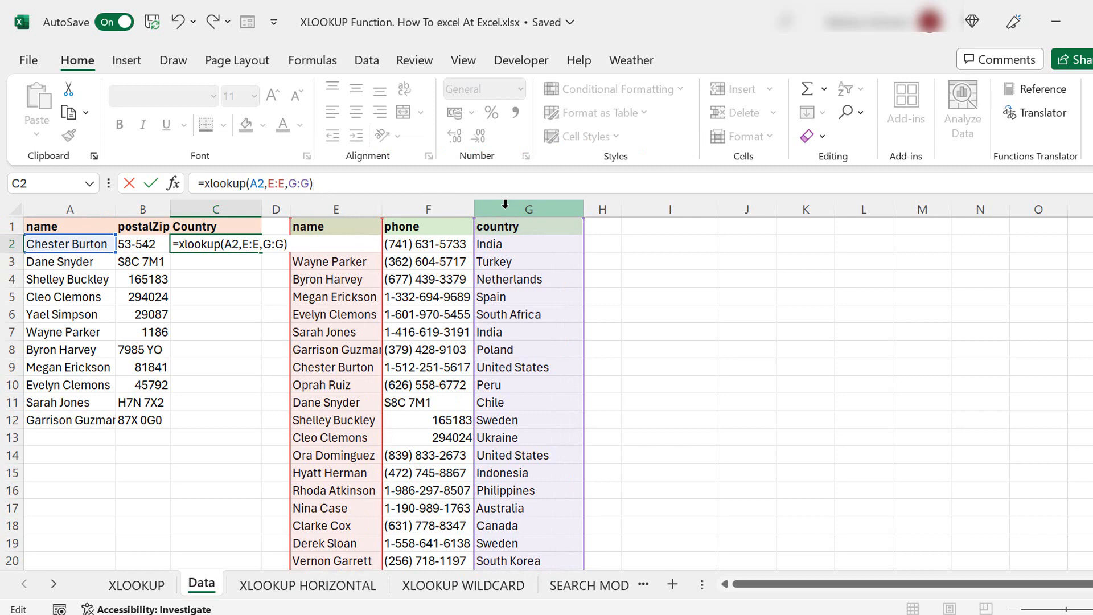
key("Return")
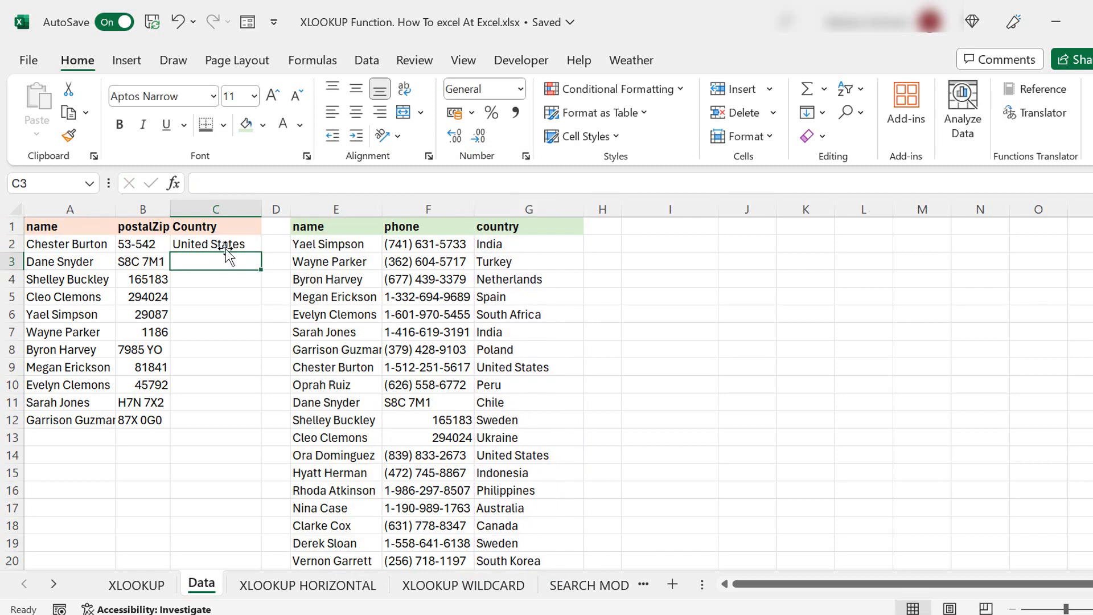
left_click(223, 244)
left_click(370, 179)
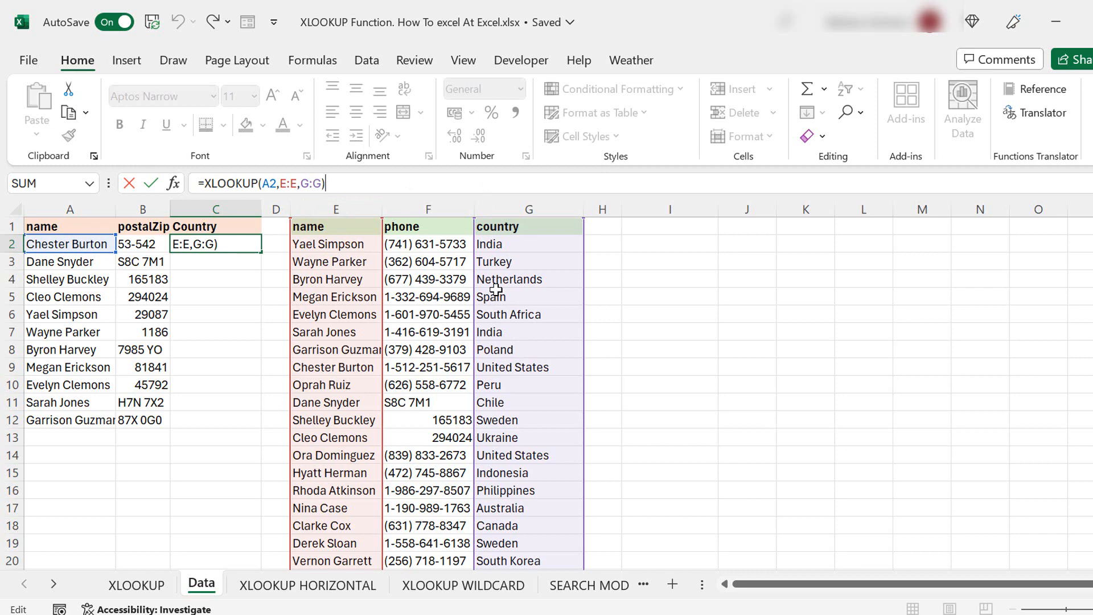
key("Return")
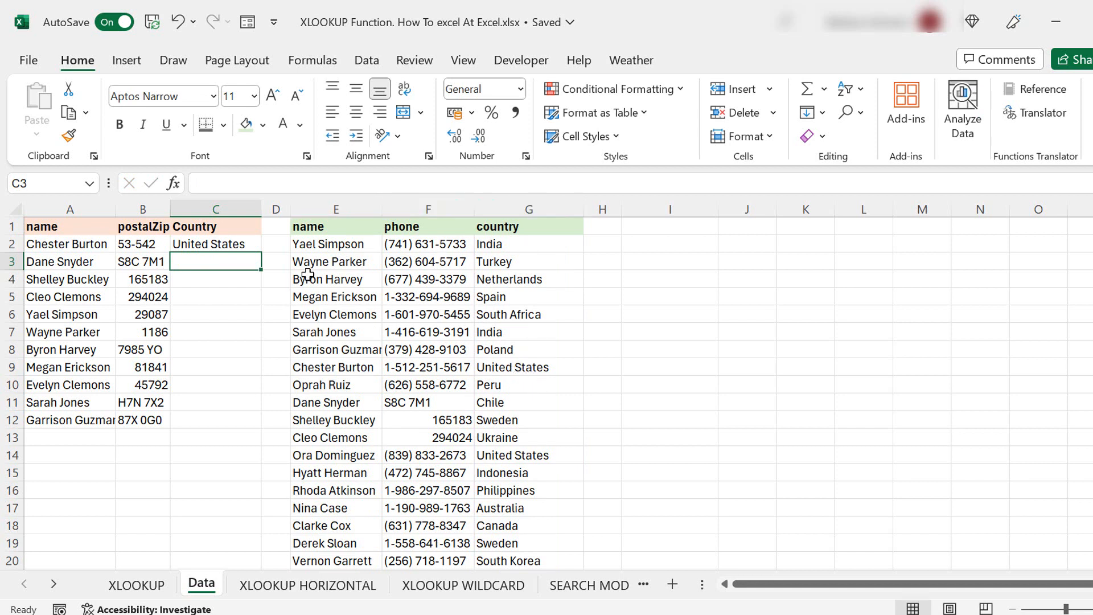
left_click(245, 246)
- Insert two blank test columns at F:G, then delete both again
left_click_drag(424, 209, 510, 211)
right_click(510, 211)
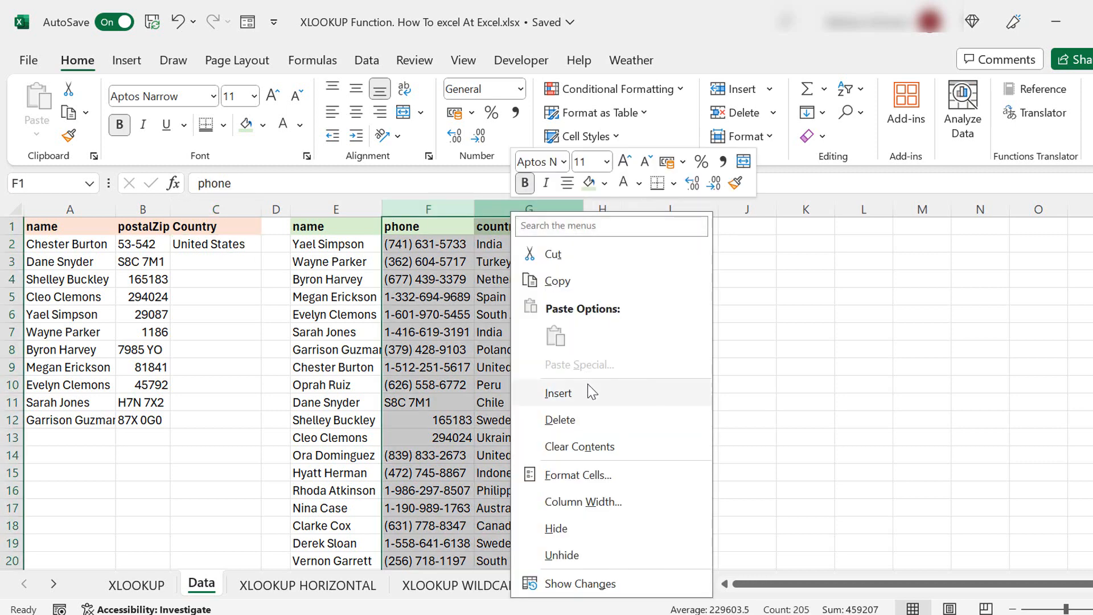
left_click(588, 387)
left_click(673, 277)
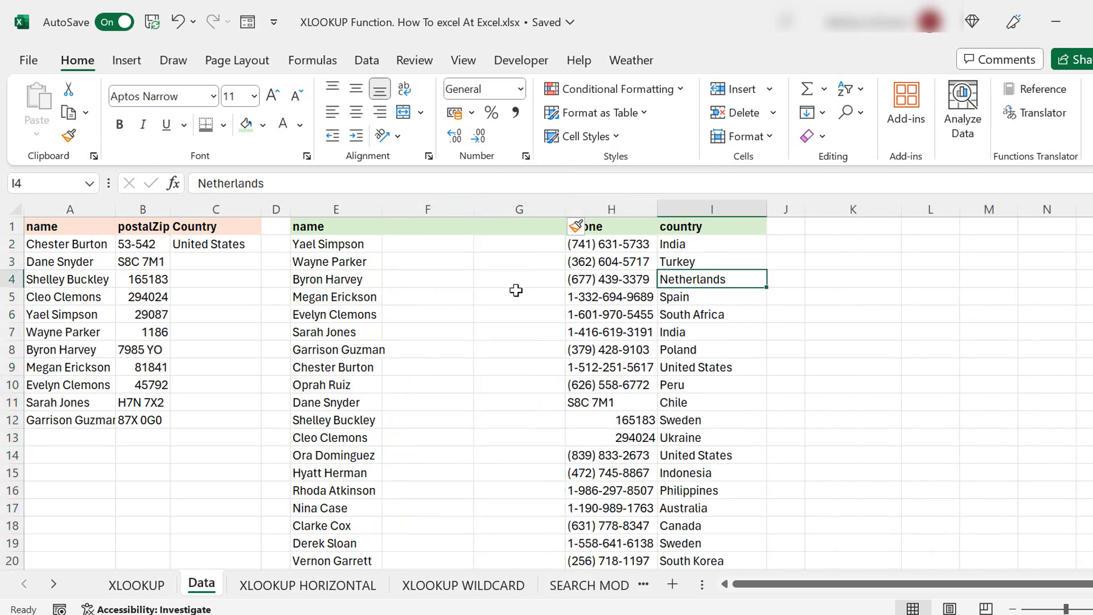
left_click(512, 295)
left_click(449, 291)
left_click(421, 210)
right_click(421, 209)
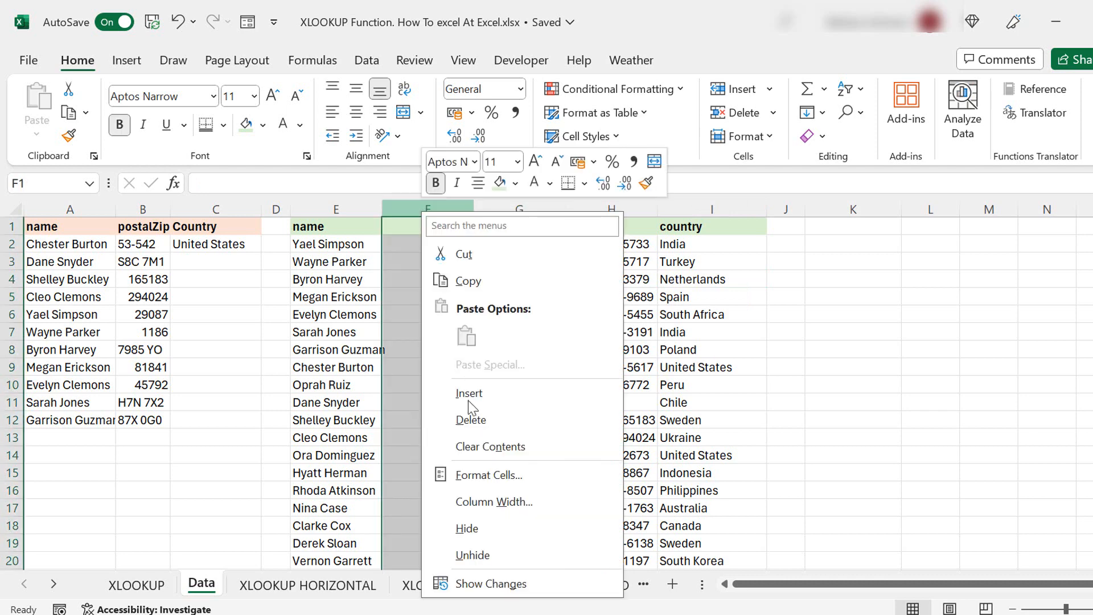
left_click(470, 417)
right_click(423, 264)
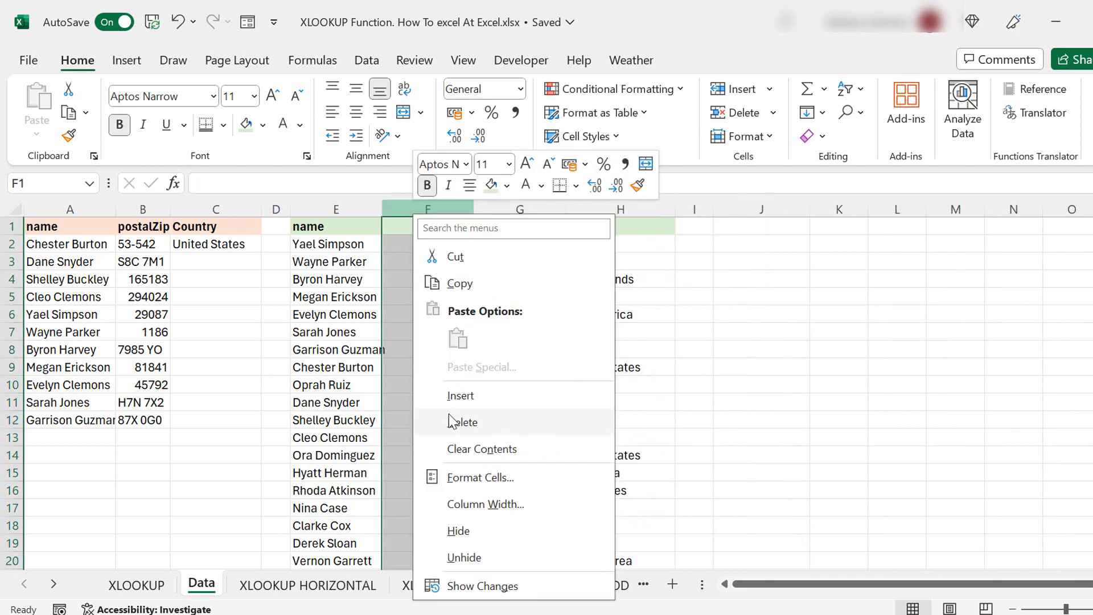
left_click(451, 420)
- Copy the C2 country lookup down to C12, then go to the XLOOKUP HORIZONTAL sheet
left_click(219, 243)
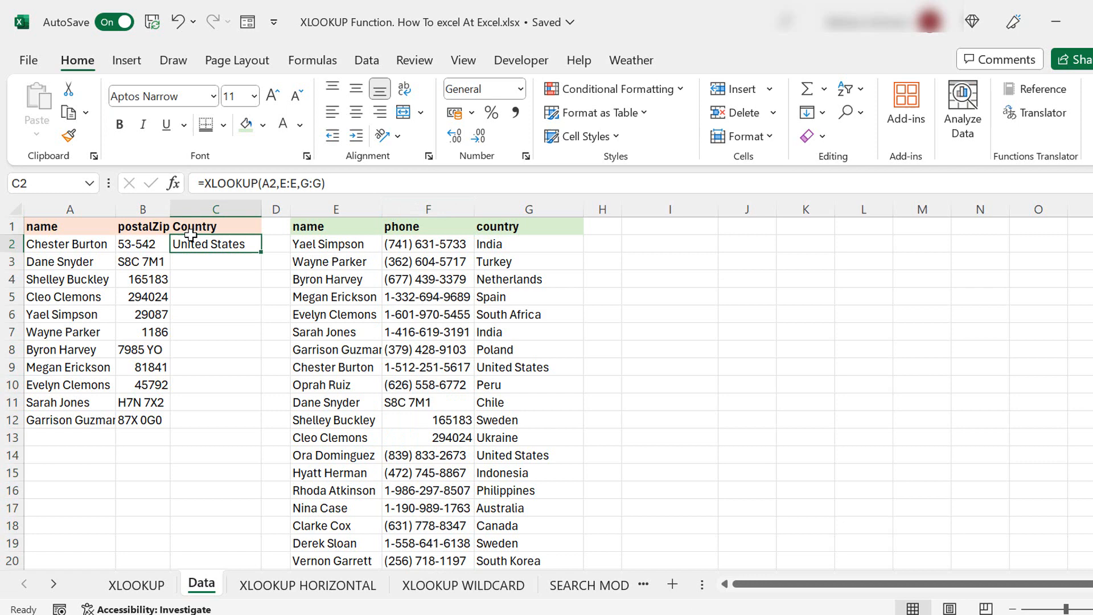
double_click(260, 252)
left_click(405, 183)
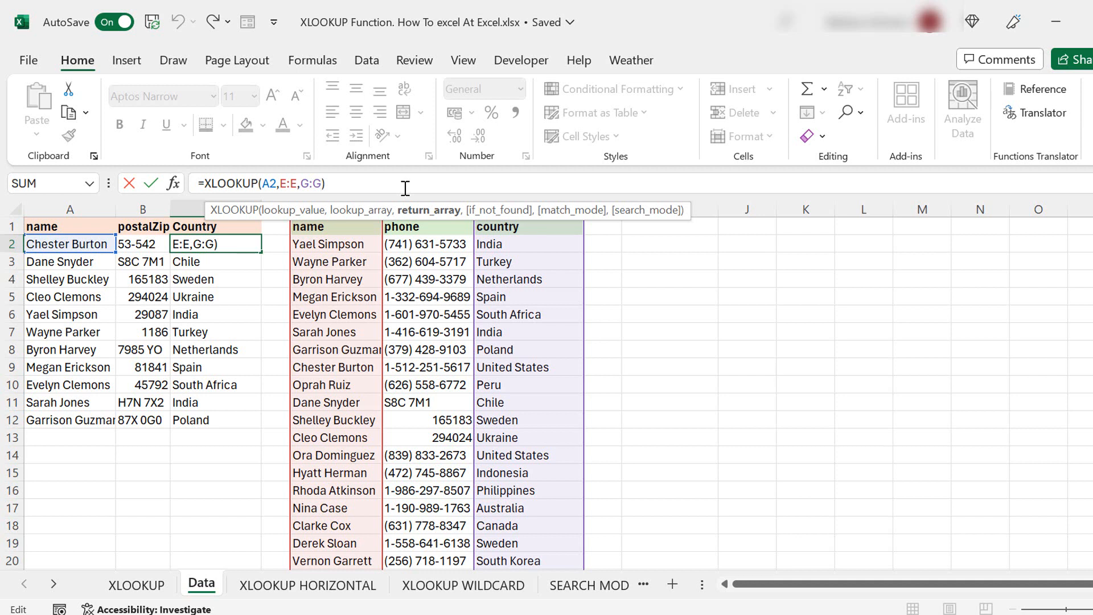
left_click(236, 245)
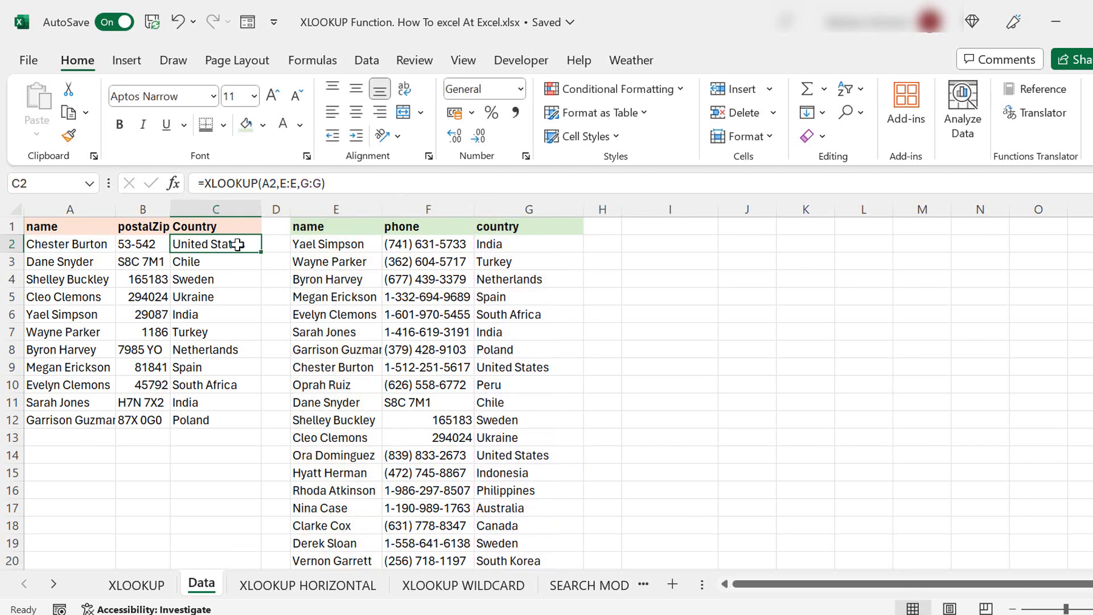
left_click(333, 185)
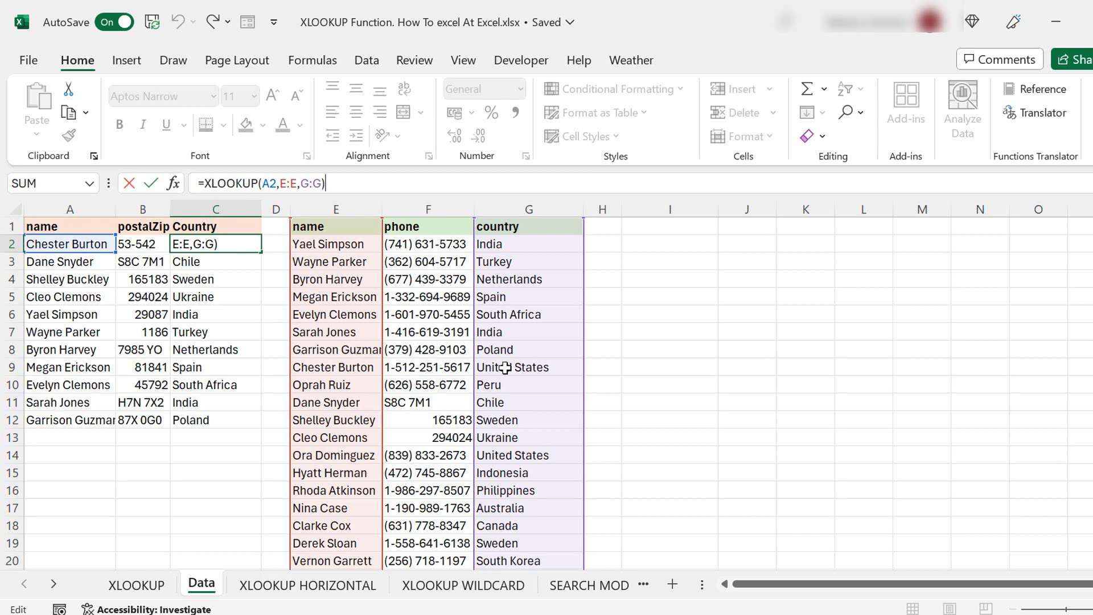
key("Return")
left_click(308, 585)
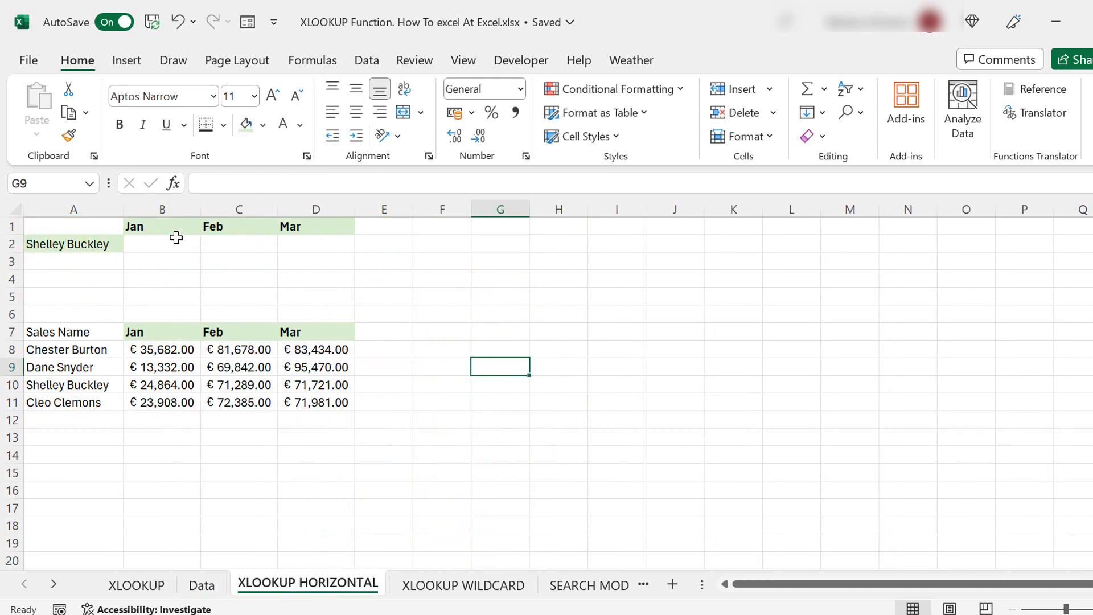
- Enter =XLOOKUP(B1,B7:D7,B10:D10) in B2 to return the Jan sales
left_click(176, 238)
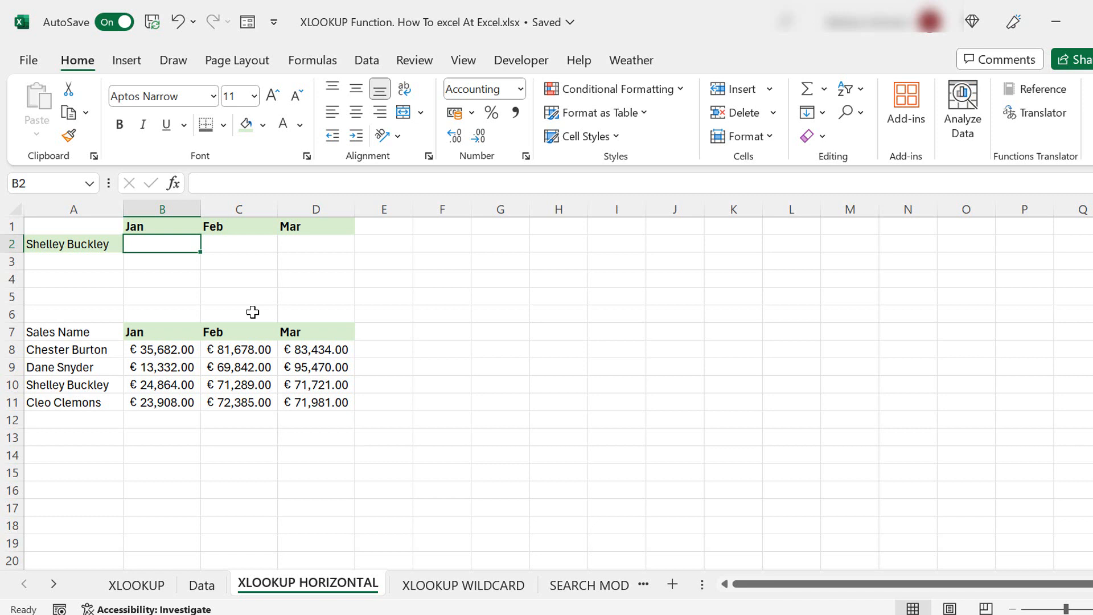
type("=xlooku")
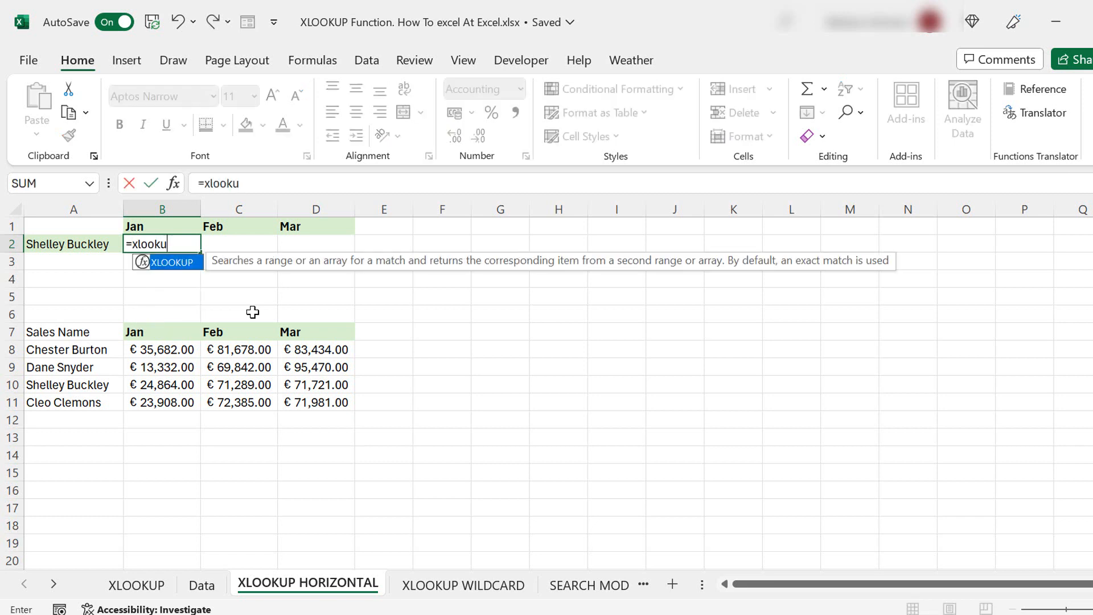
type("p(")
key("BackSpace")
type("(")
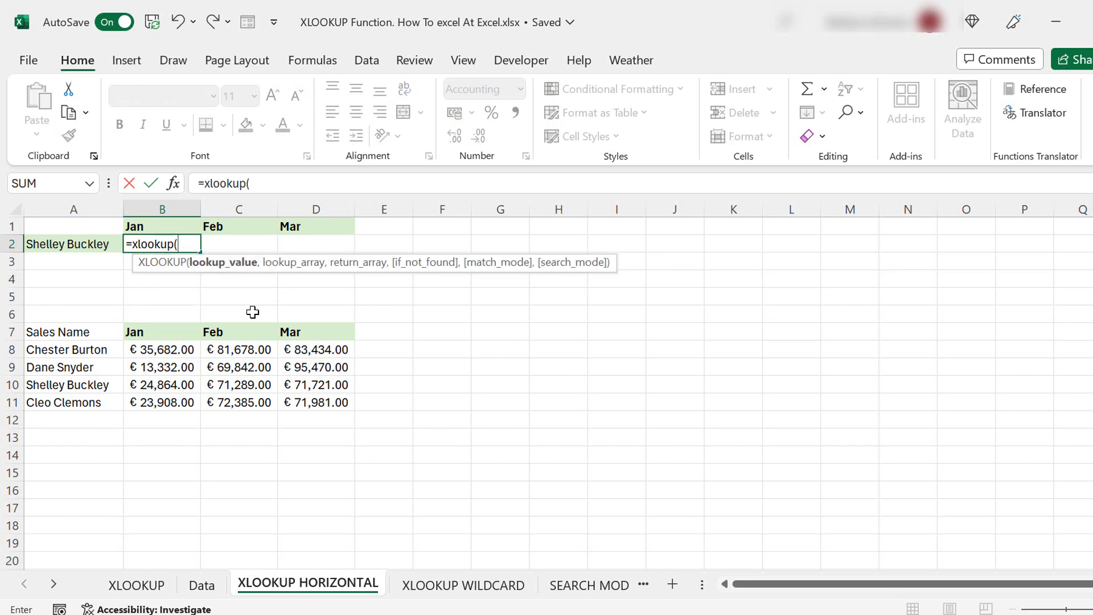
left_click(181, 224)
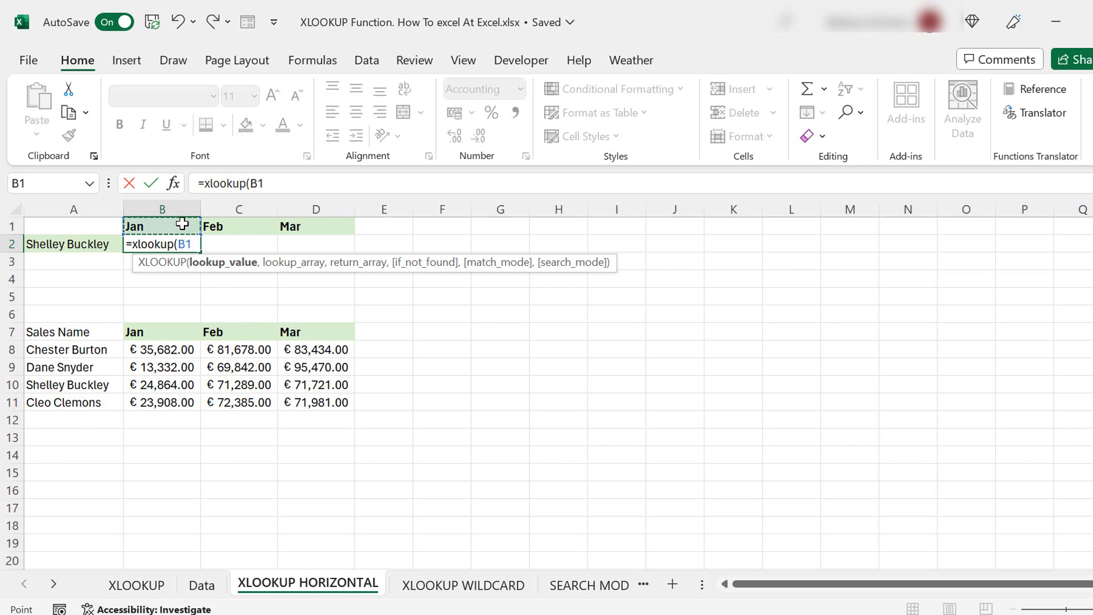
type(",")
left_click_drag(164, 329, 324, 332)
type(",")
left_click_drag(186, 387, 334, 381)
type(")")
key("Return")
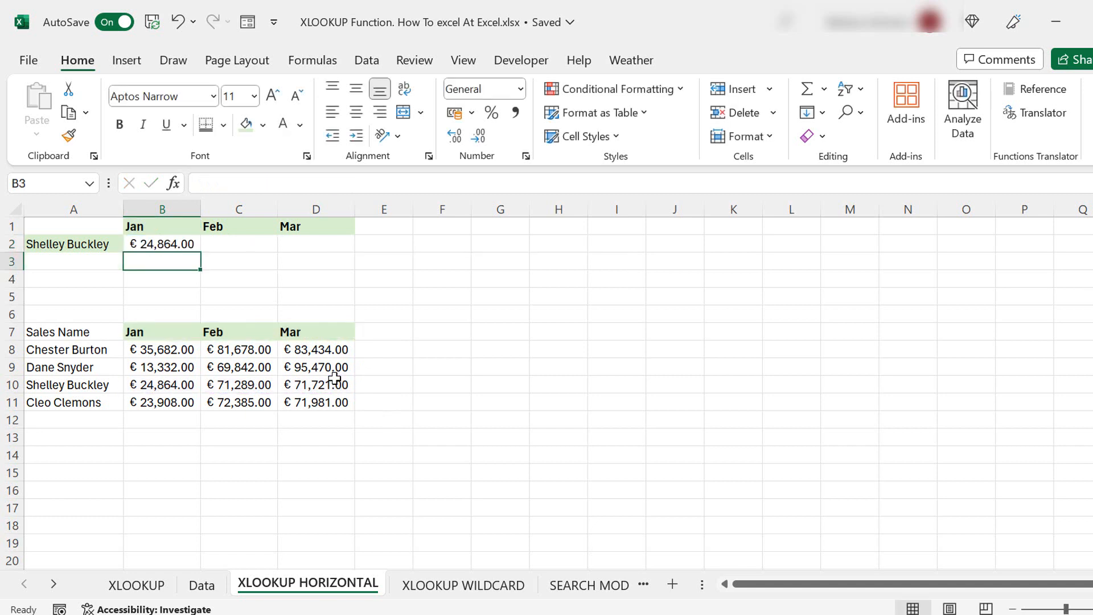
- Copy the B2 lookup across to D2 and return to the Data sheet
left_click(186, 244)
left_click_drag(200, 251, 318, 250)
left_click(400, 183)
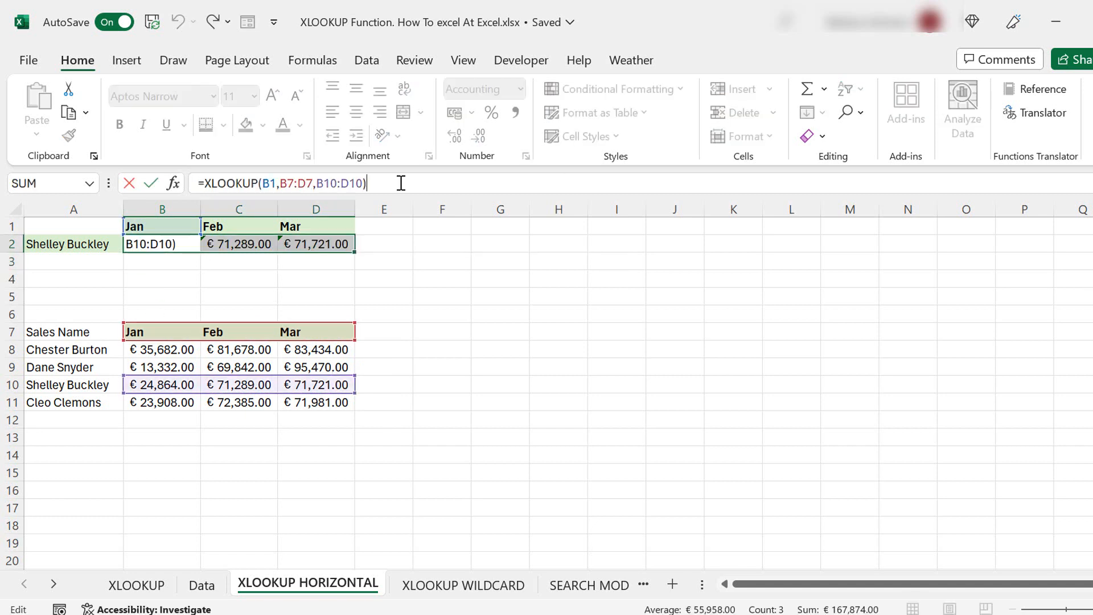
key("Return")
key("ctrl+Page_Up")
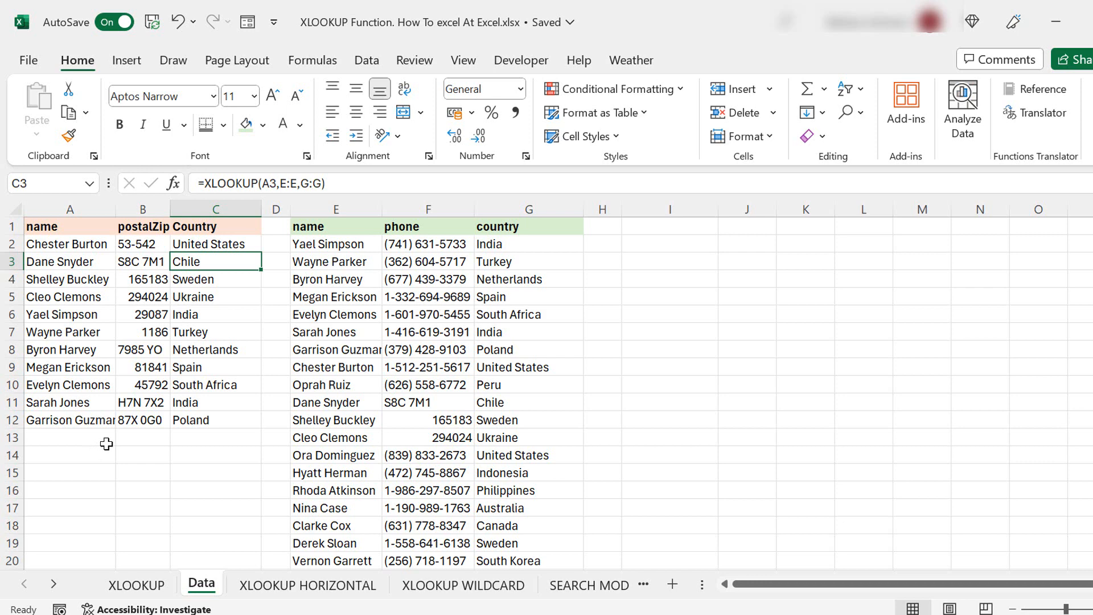
- Add a "Not Found" fallback to the country lookup: =XLOOKUP(A3,E:E,G:G,"Not Found")
left_click(322, 183)
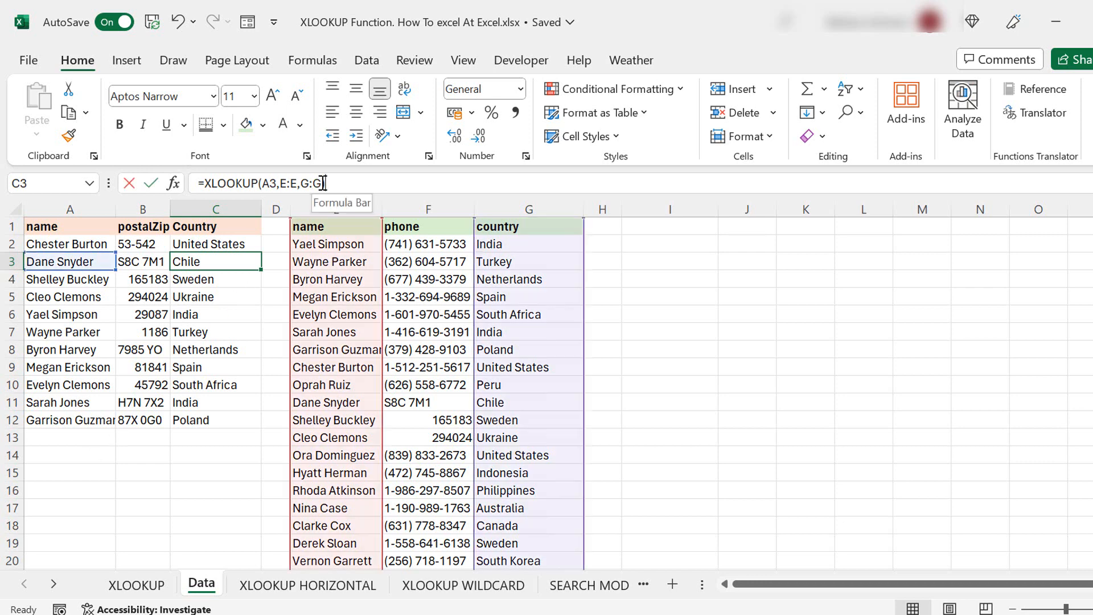
type(",")
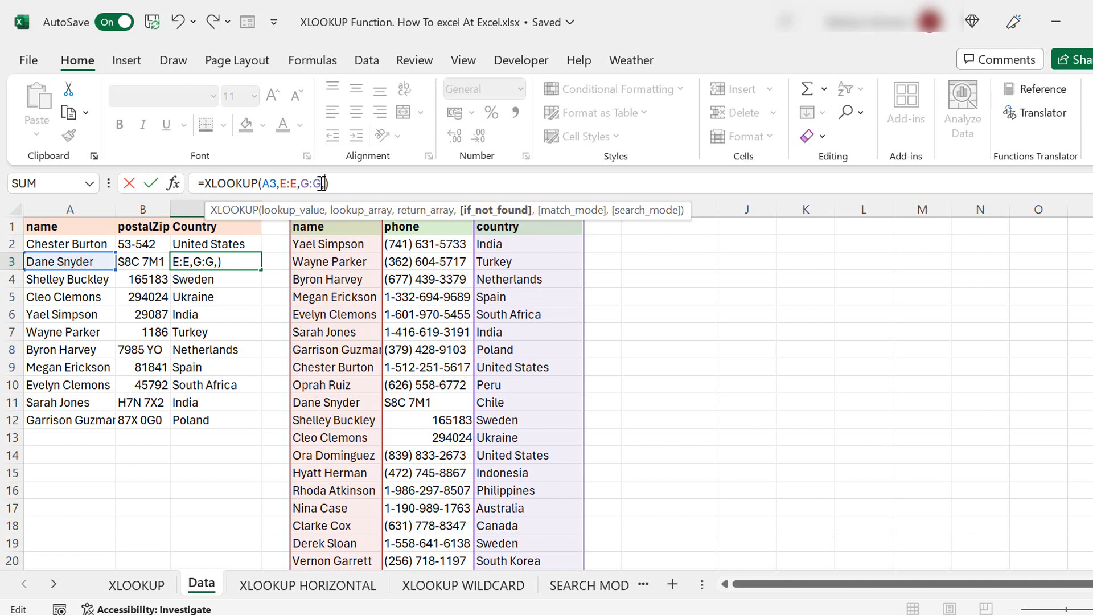
type("\"No")
key("BackSpace")
type("i")
key("BackSpace")
type("ot Found")
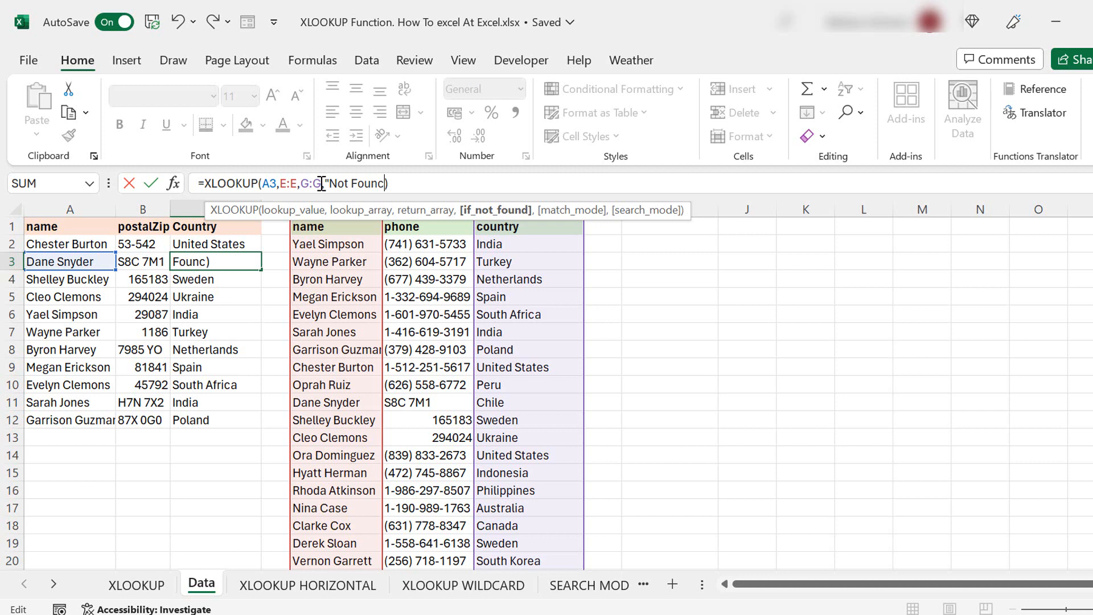
type("\"")
key("Return")
key("ctrl+Down")
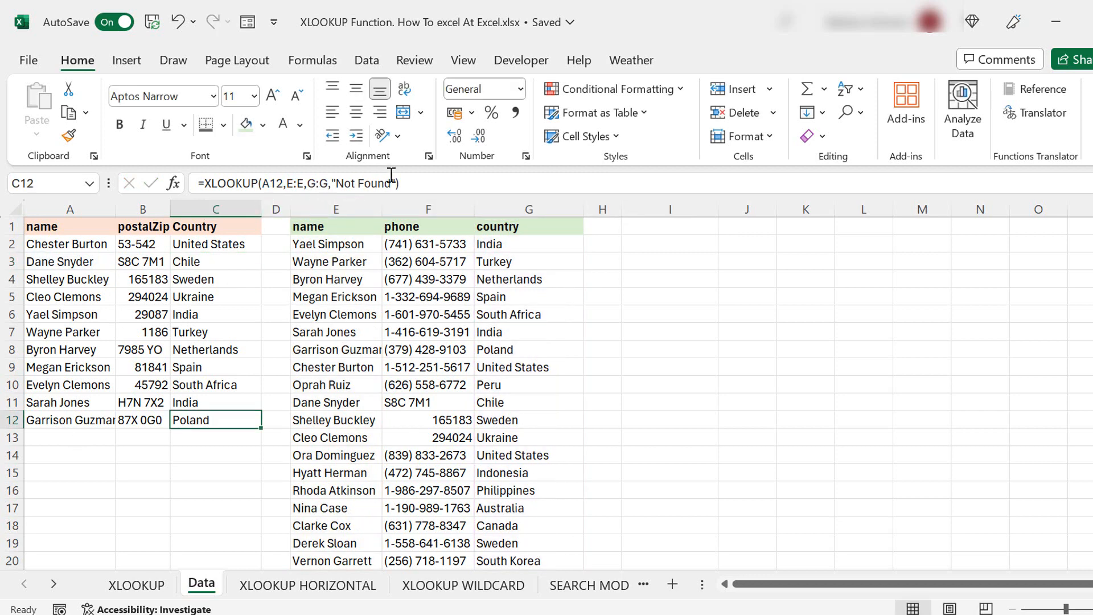
- Enter an unlisted name in A13 and check that C13 returns Not Found
left_click(90, 436)
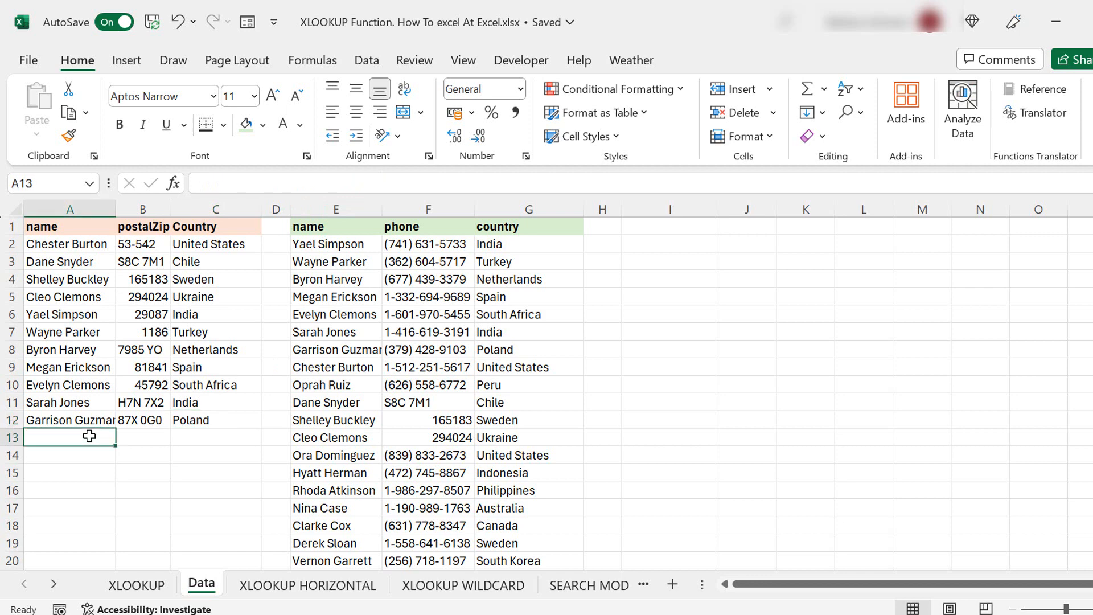
type("Jame")
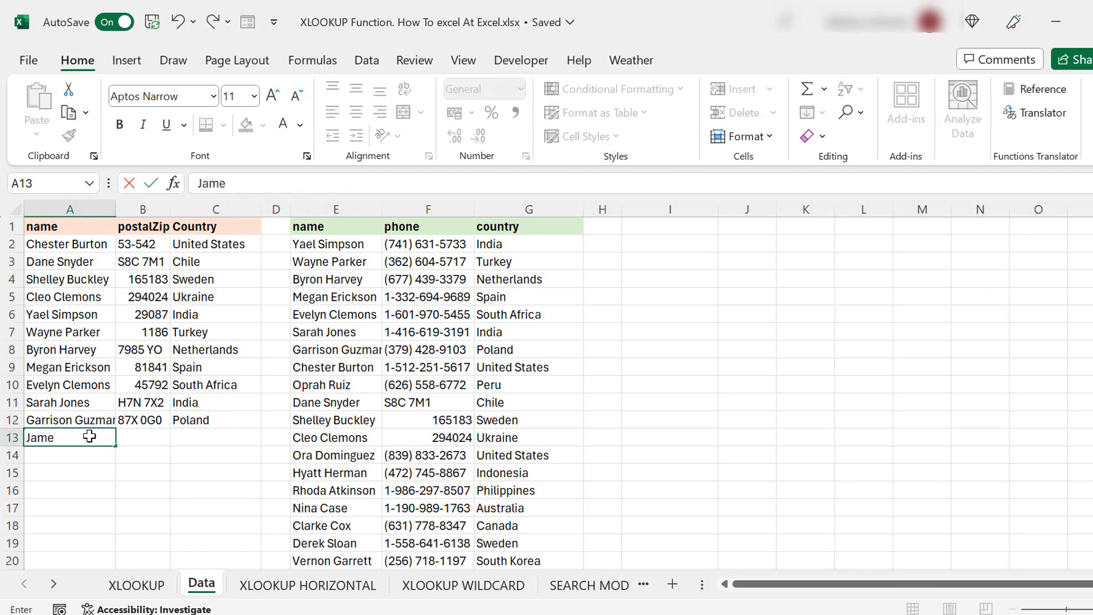
type("sJo")
key("BackSpace")
key("BackSpace")
type("Jones")
key("Tab")
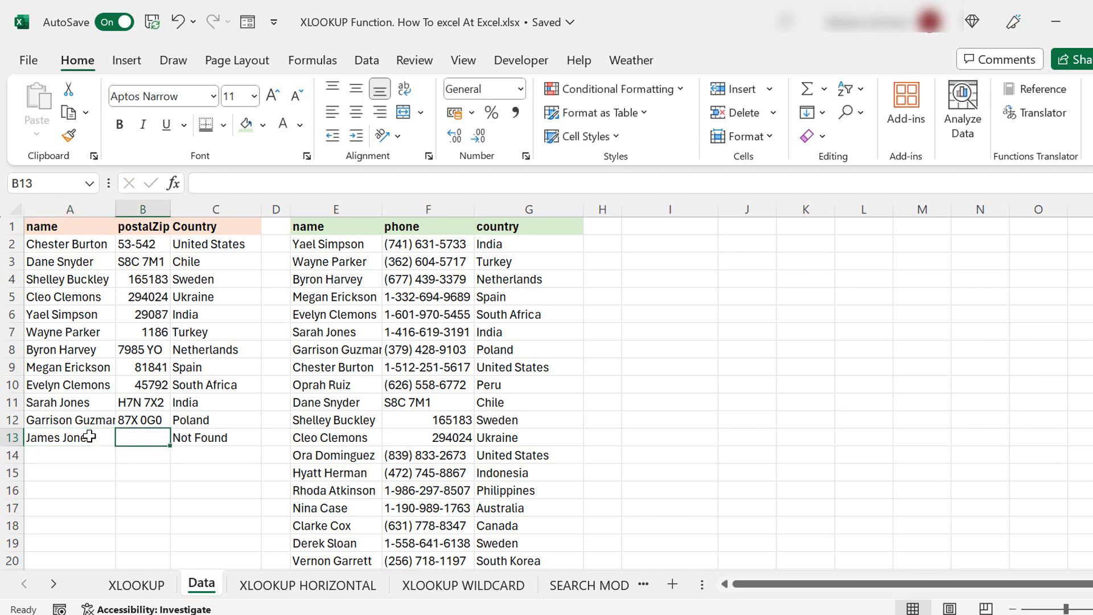
left_click(248, 441)
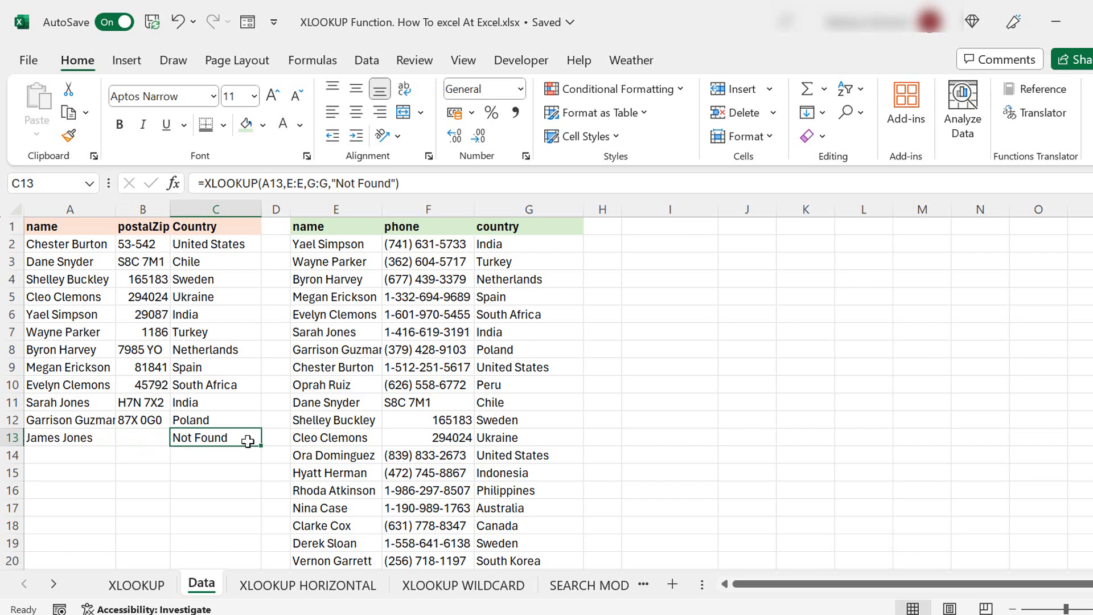
left_click(71, 438)
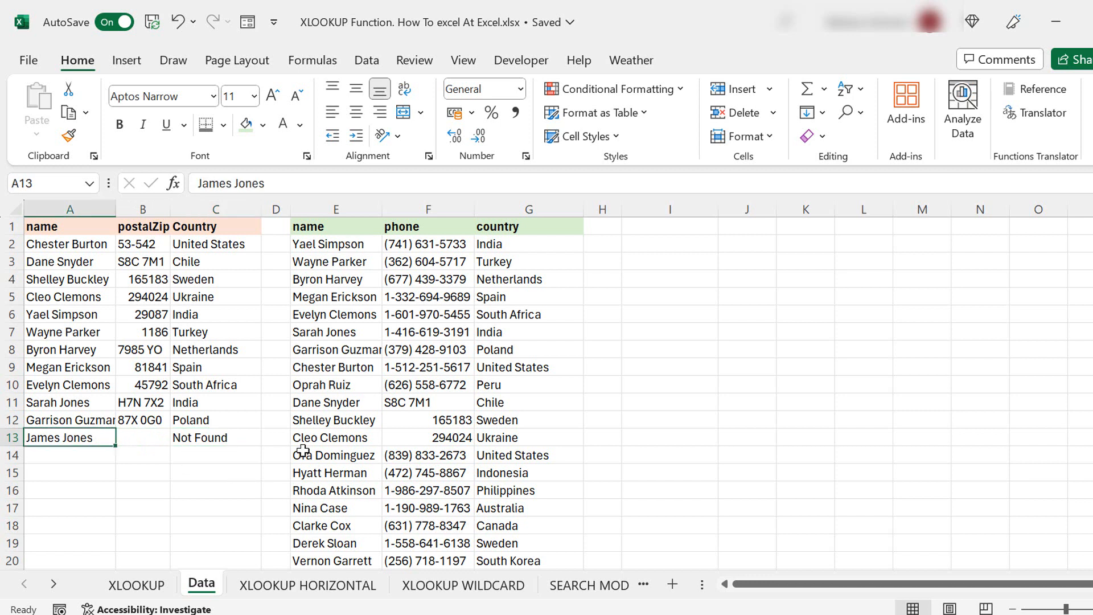
left_click(234, 436)
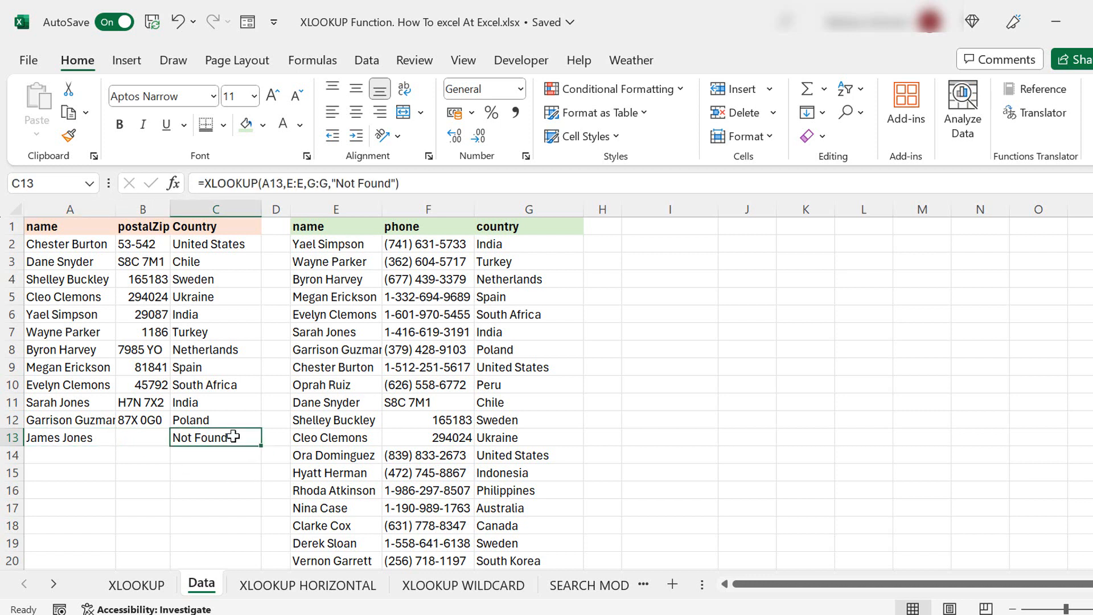
left_click(205, 183)
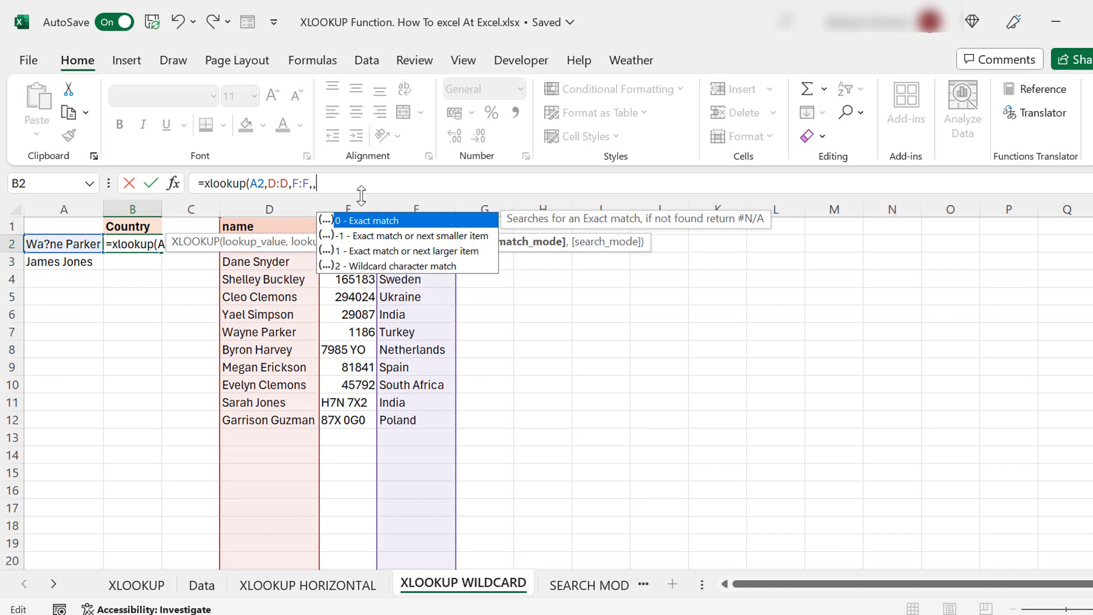
- Finish the B2 XLOOKUP with match_mode 2 (wildcard) so it returns Turkey
type("2)")
key("Return")
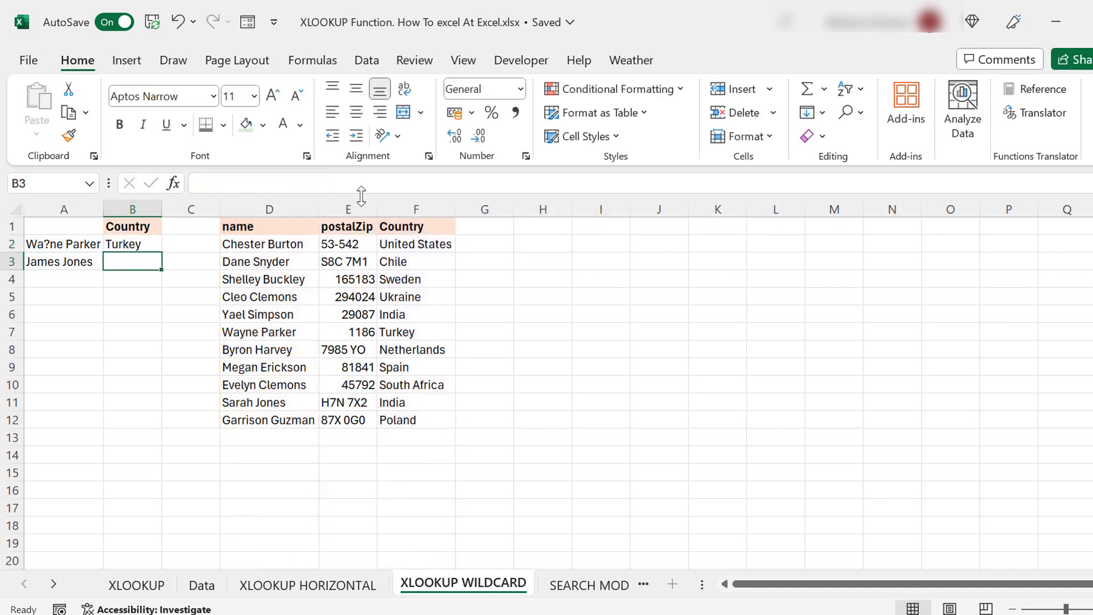
key("Up")
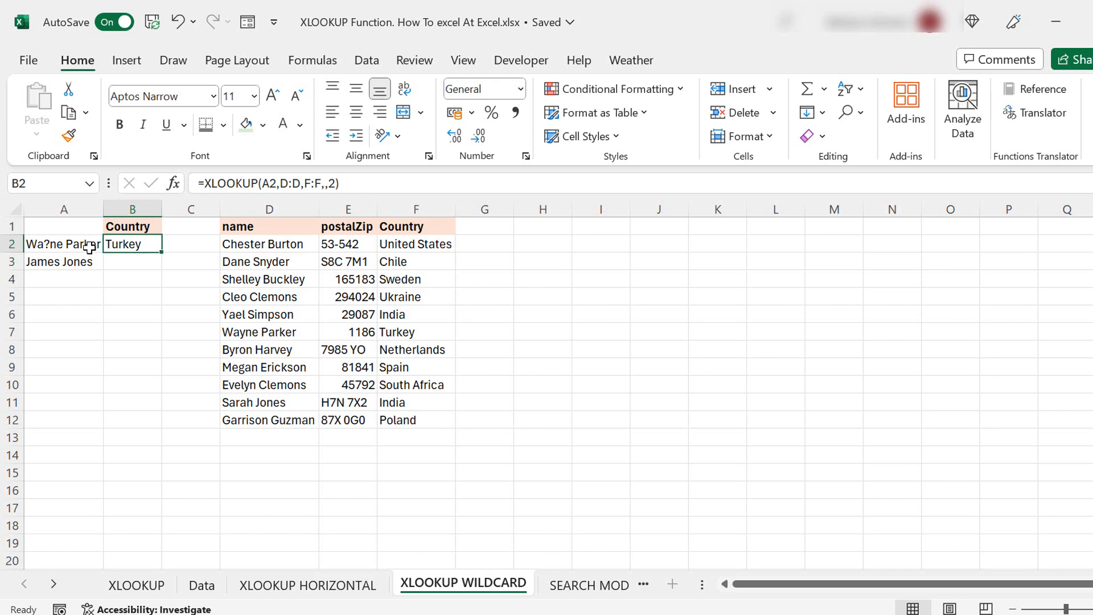
left_click(405, 335)
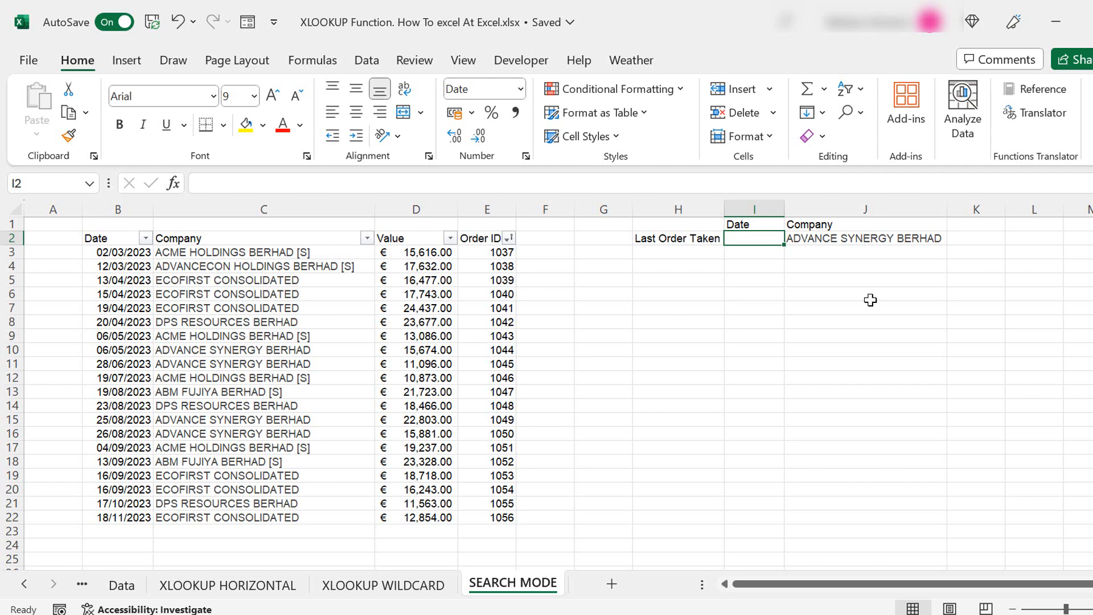
- Enter =XLOOKUP(J2,C:C,B:B,,,-1) in I2, returning the last order date 26/08/2023
type("=xlookup(")
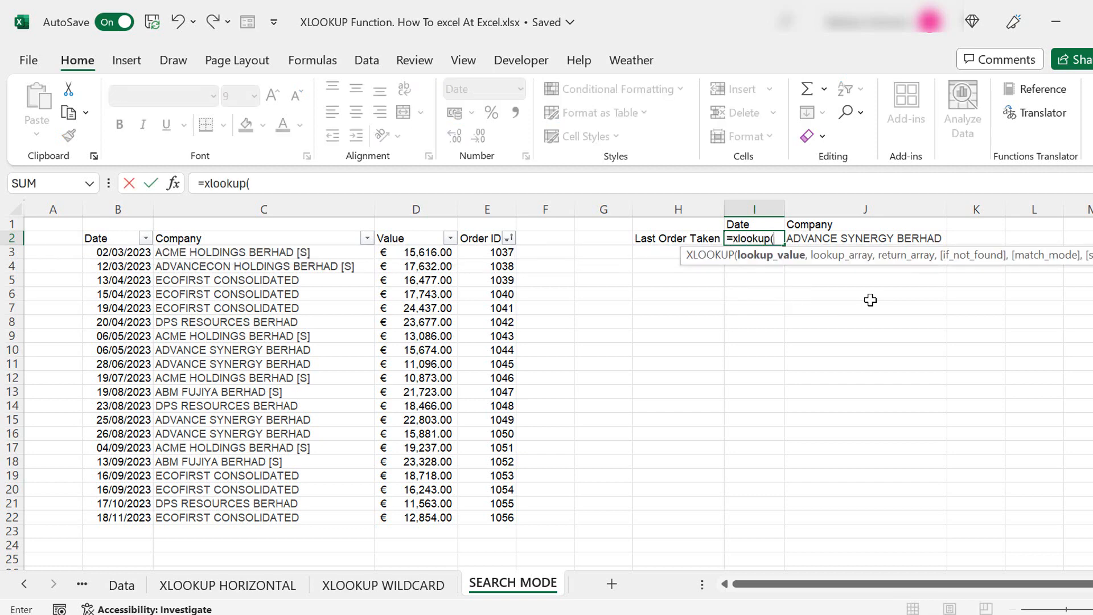
left_click(852, 238)
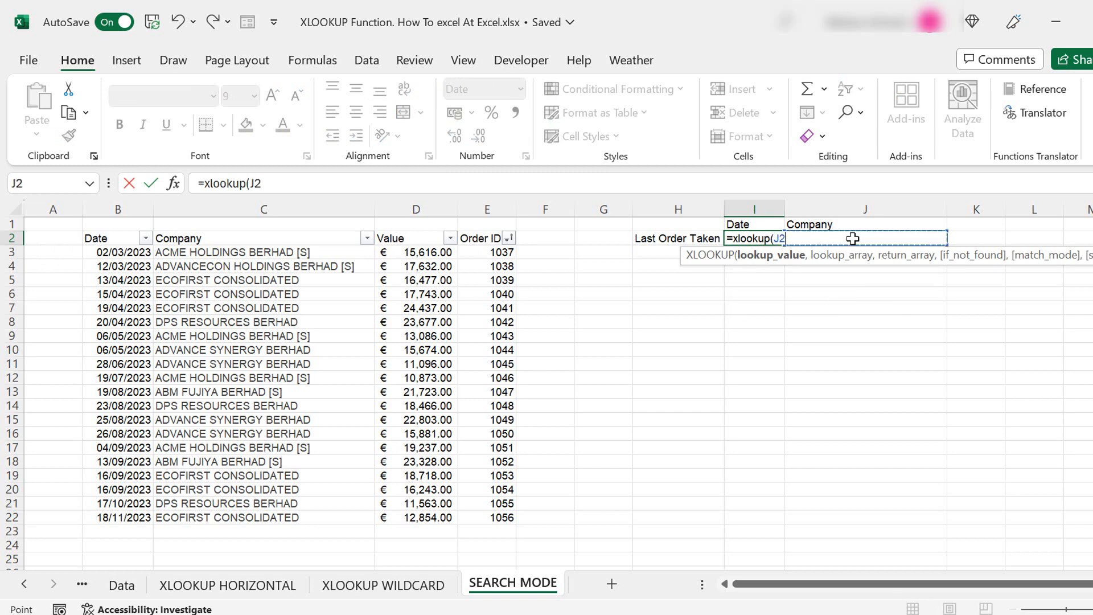
type(",")
left_click(264, 209)
type(",")
left_click(116, 209)
type(",B:B")
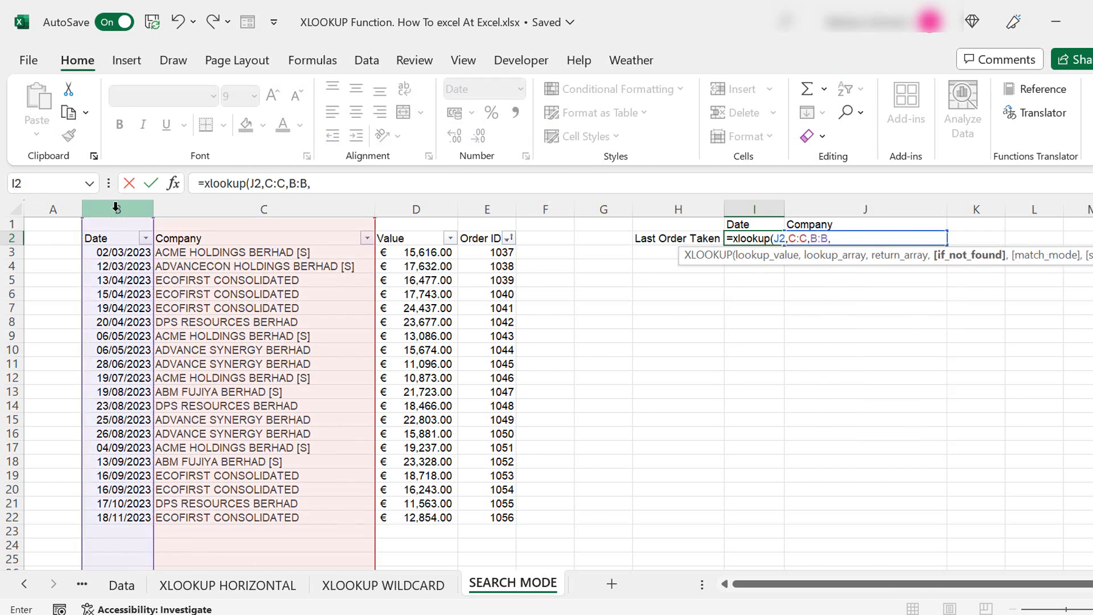
type(",")
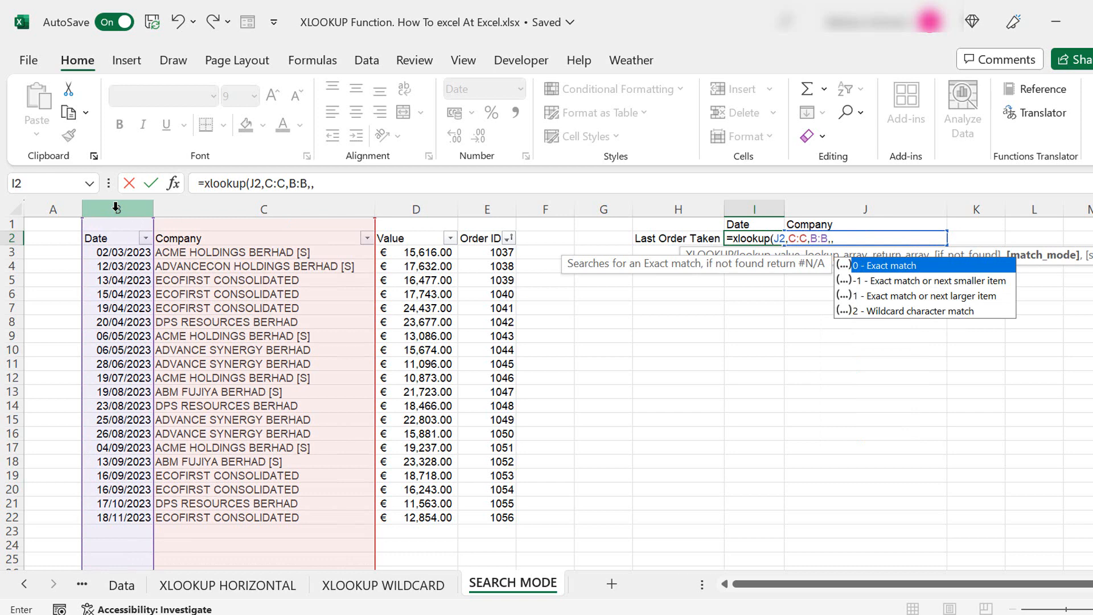
type(",")
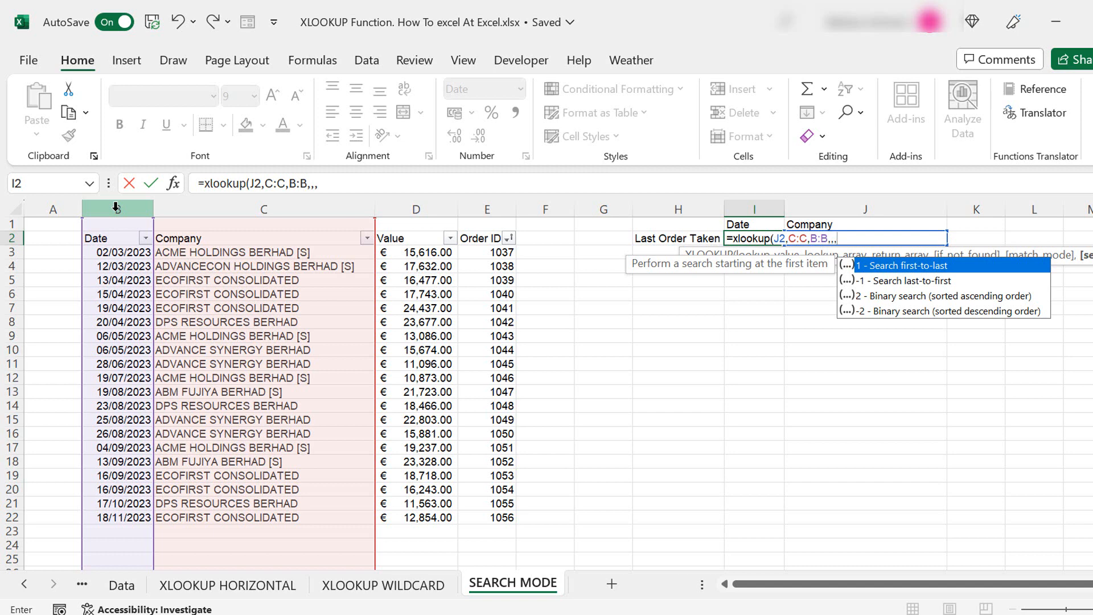
type("-1")
key("Return")
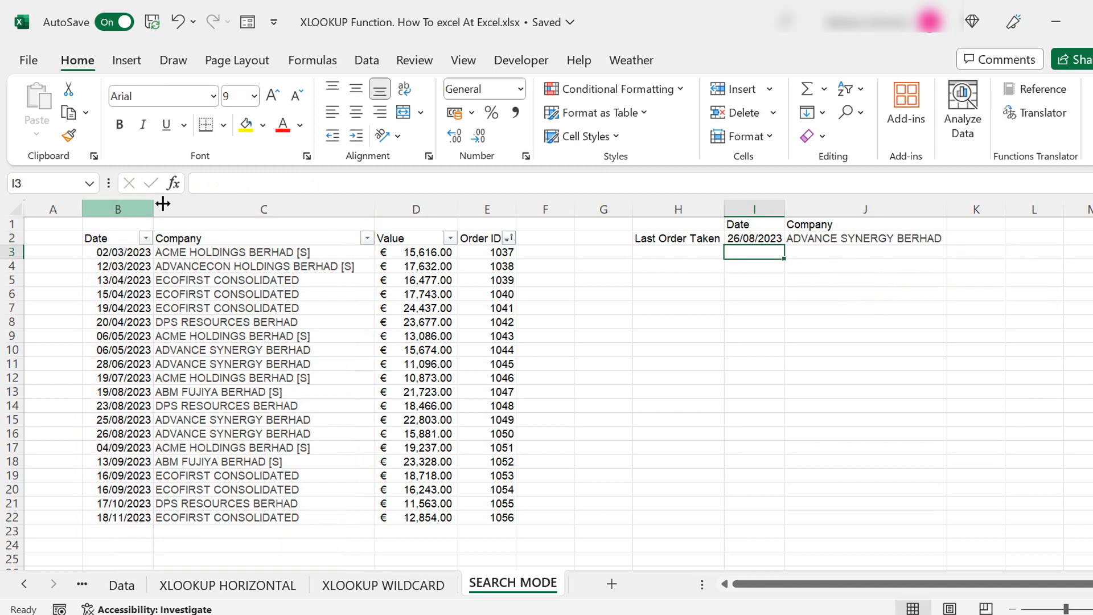
key("Up")
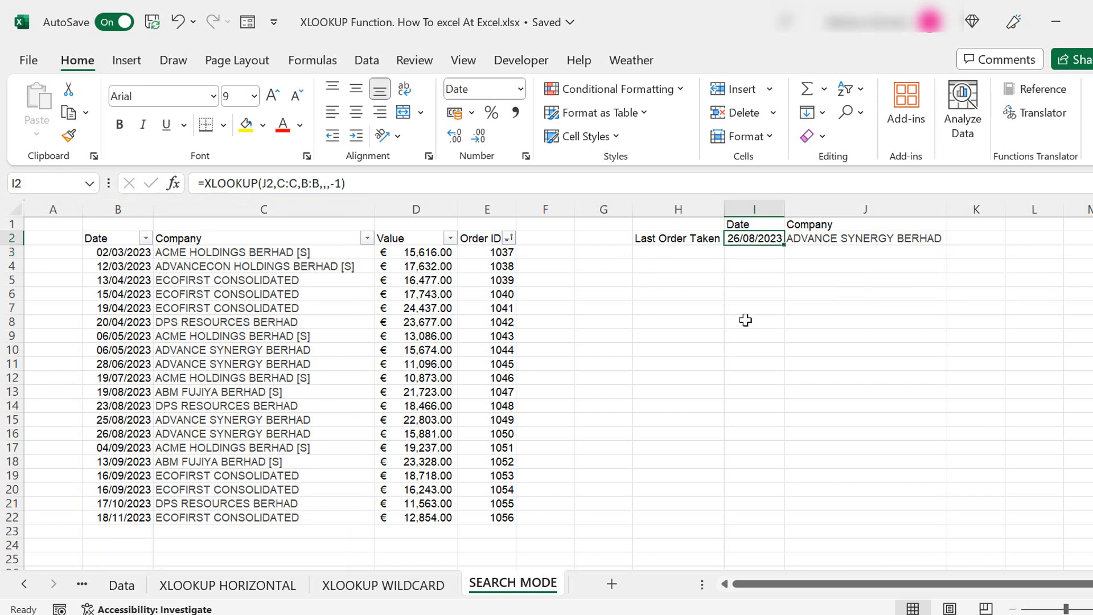
left_click(189, 435)
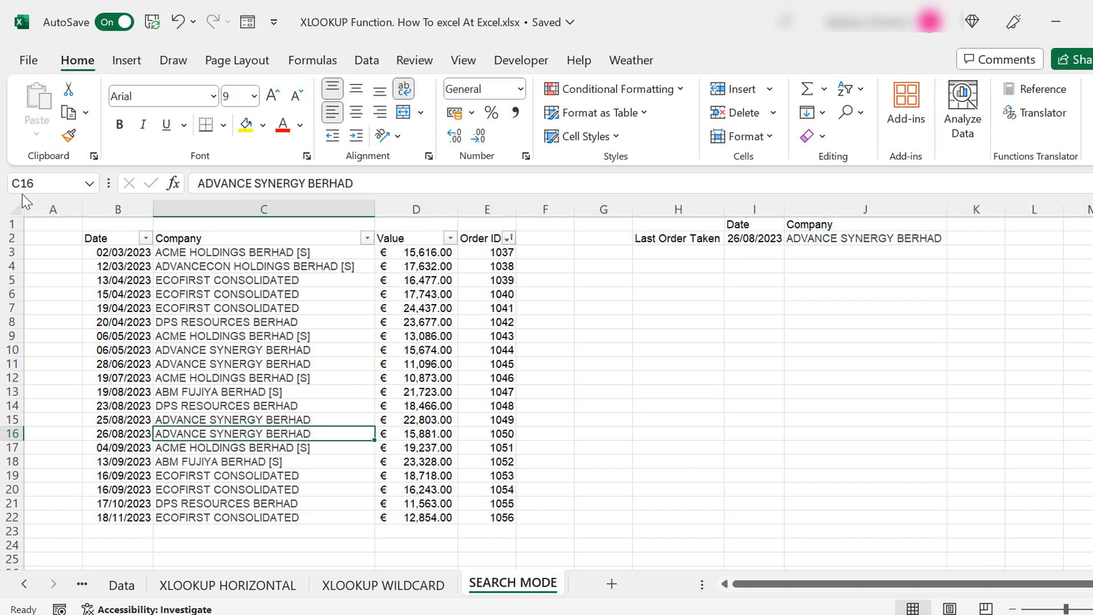
- Inspect the #VALUE! result in I2 and delete its formula
left_click(762, 237)
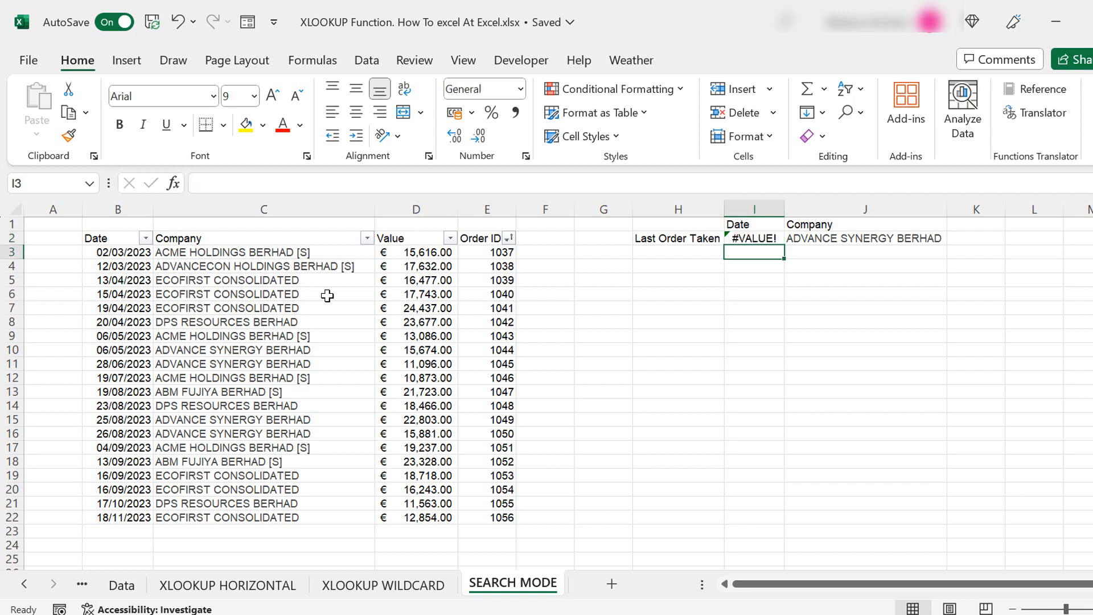
left_click(755, 235)
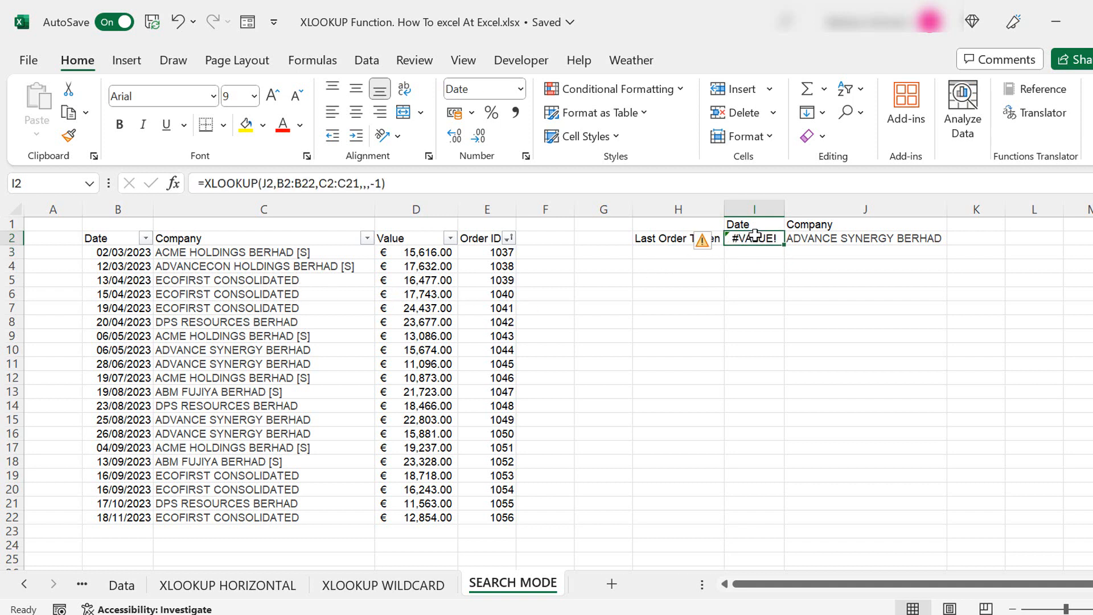
left_click(339, 183)
key("Delete")
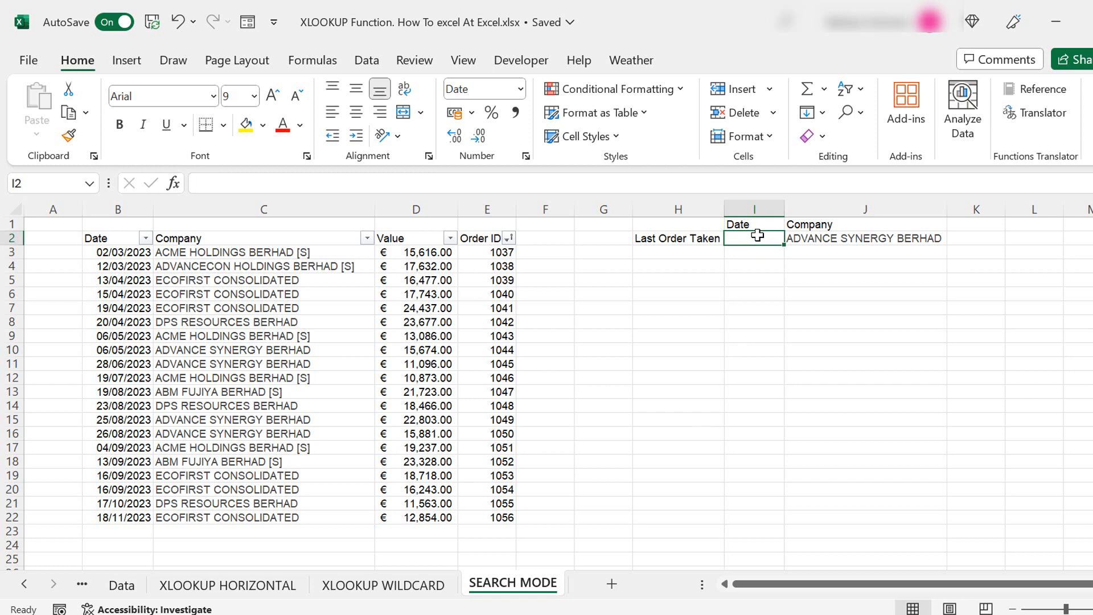
- Enter =XLOOKUP(J2,C2:C22,B2:B22,,,-1) in I2, returning 26/08/2023
type("=xlookup(")
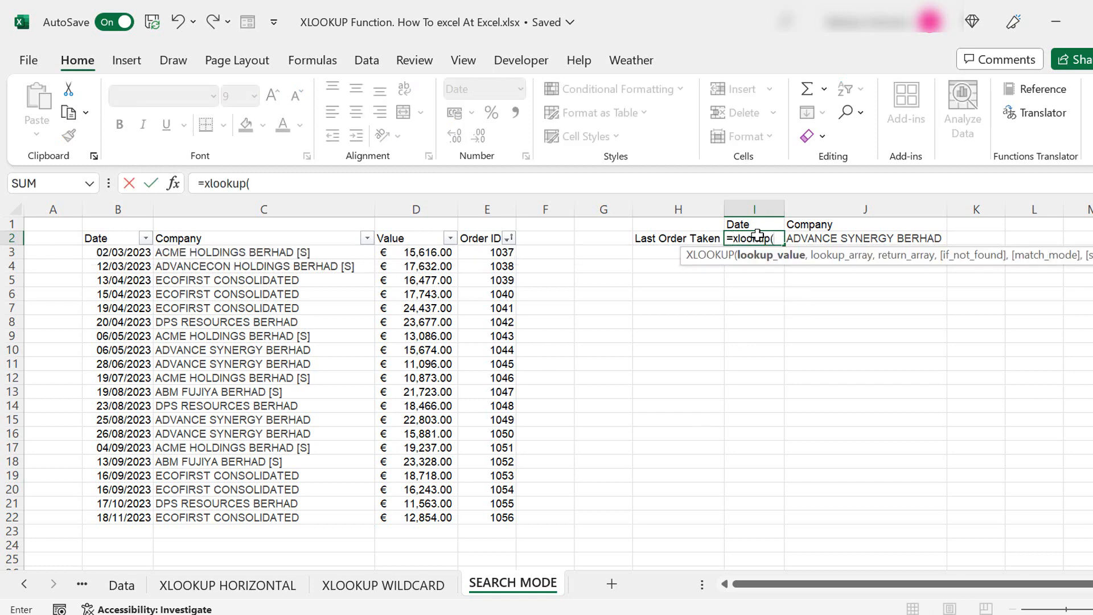
left_click(872, 236)
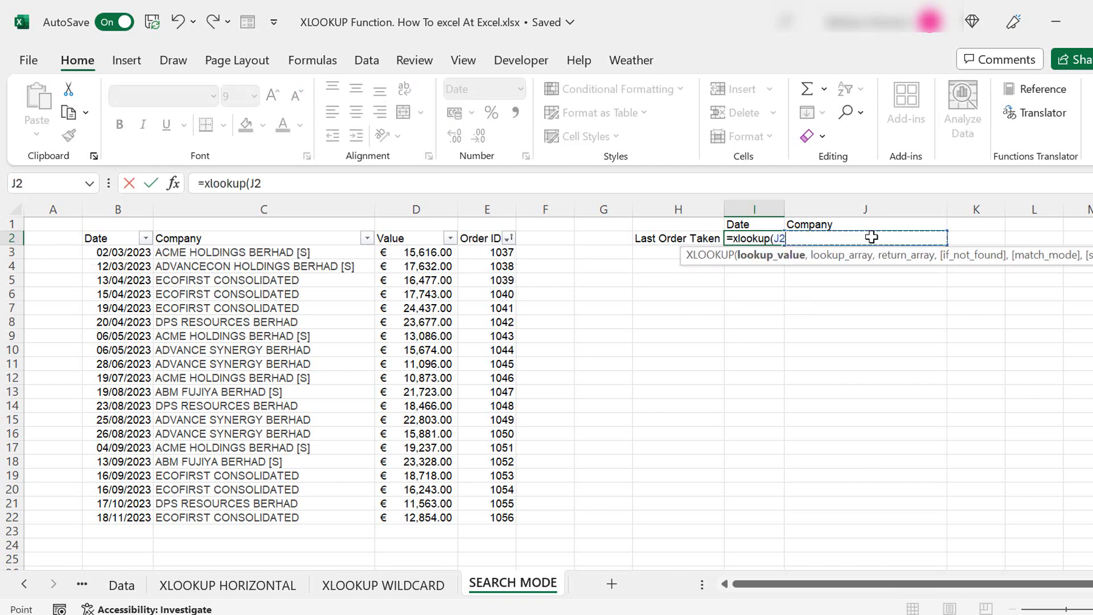
type(",")
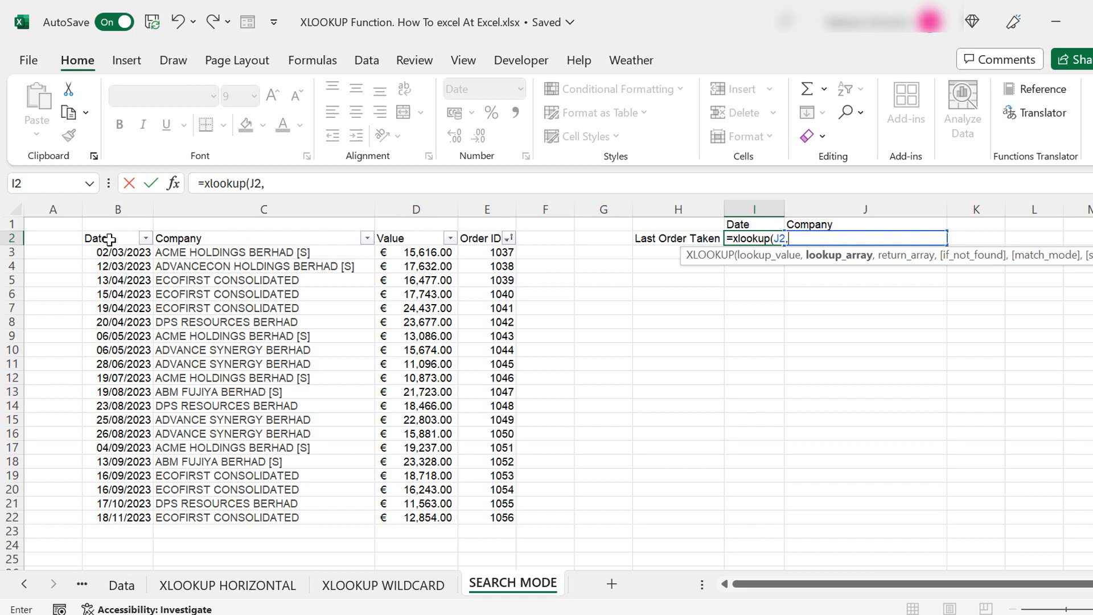
left_click_drag(110, 242, 133, 516)
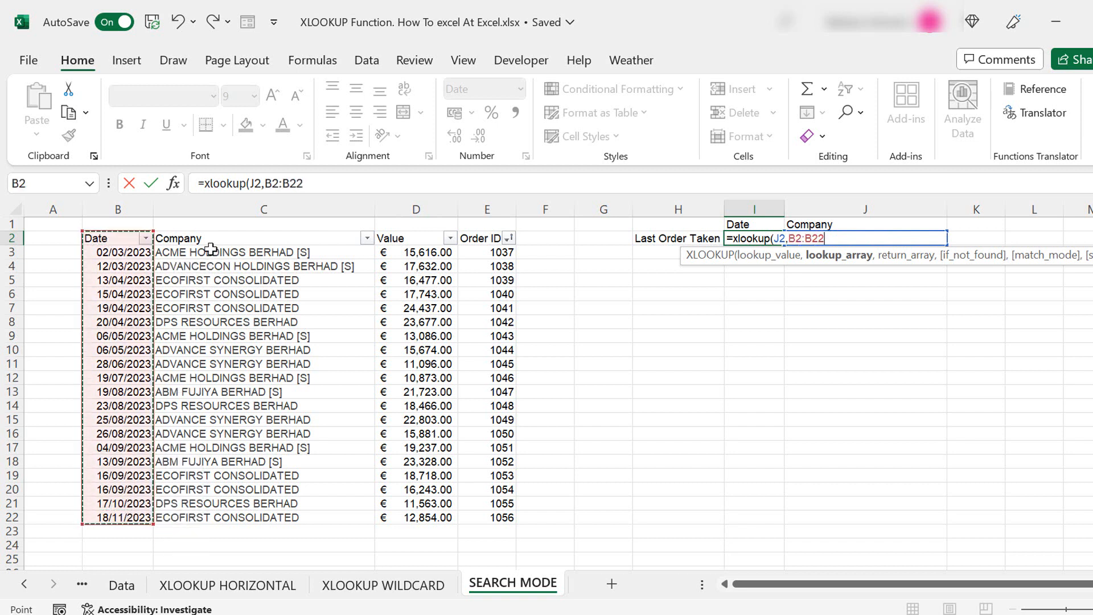
left_click_drag(213, 239, 214, 520)
type(",")
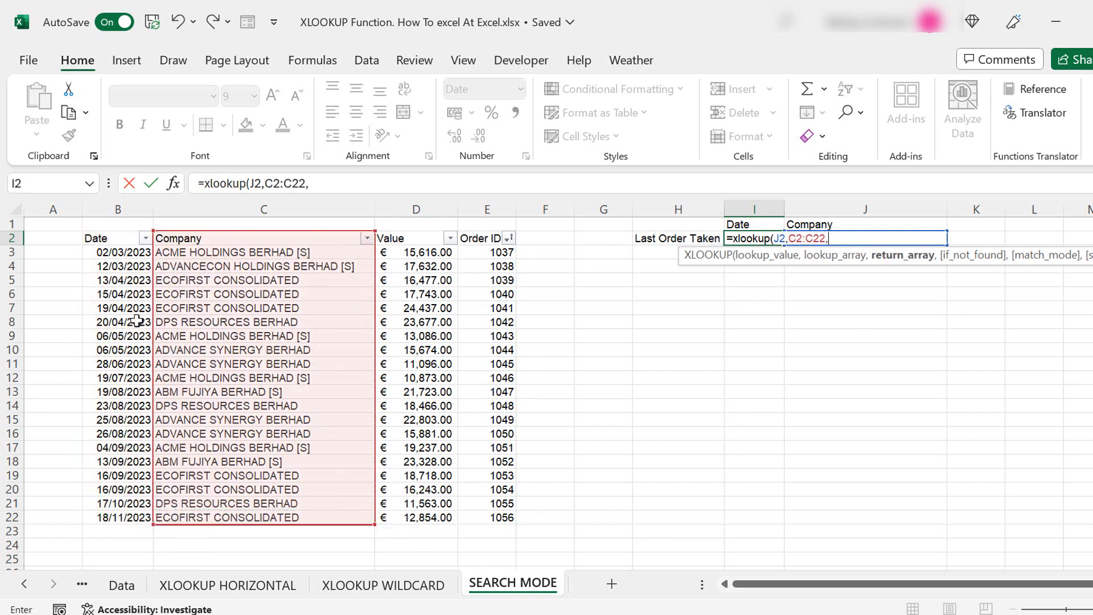
left_click_drag(120, 246, 132, 517)
type(",,,")
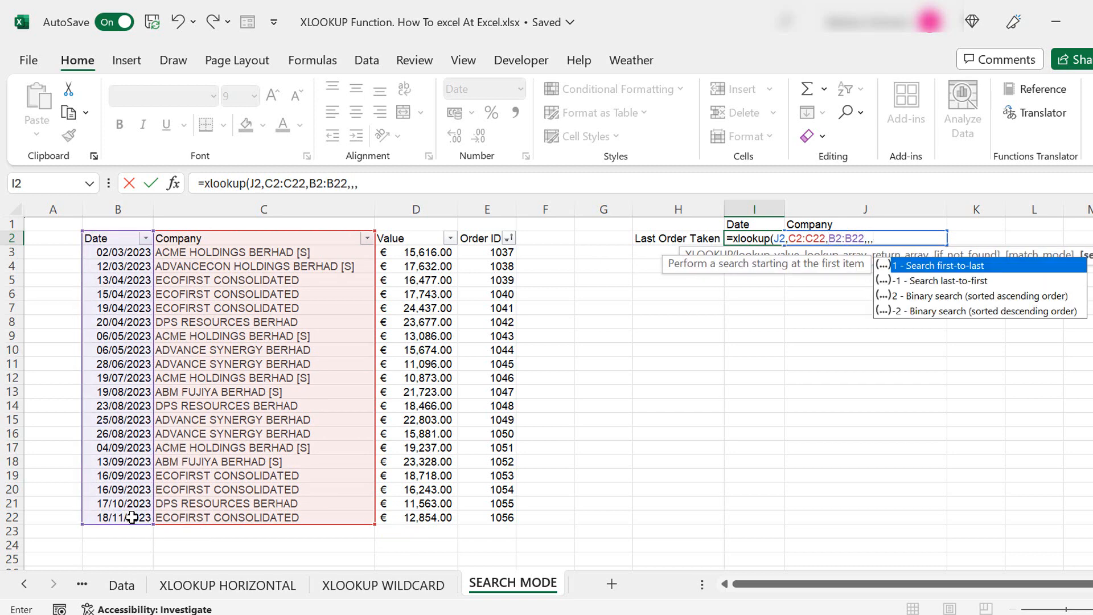
type("-41")
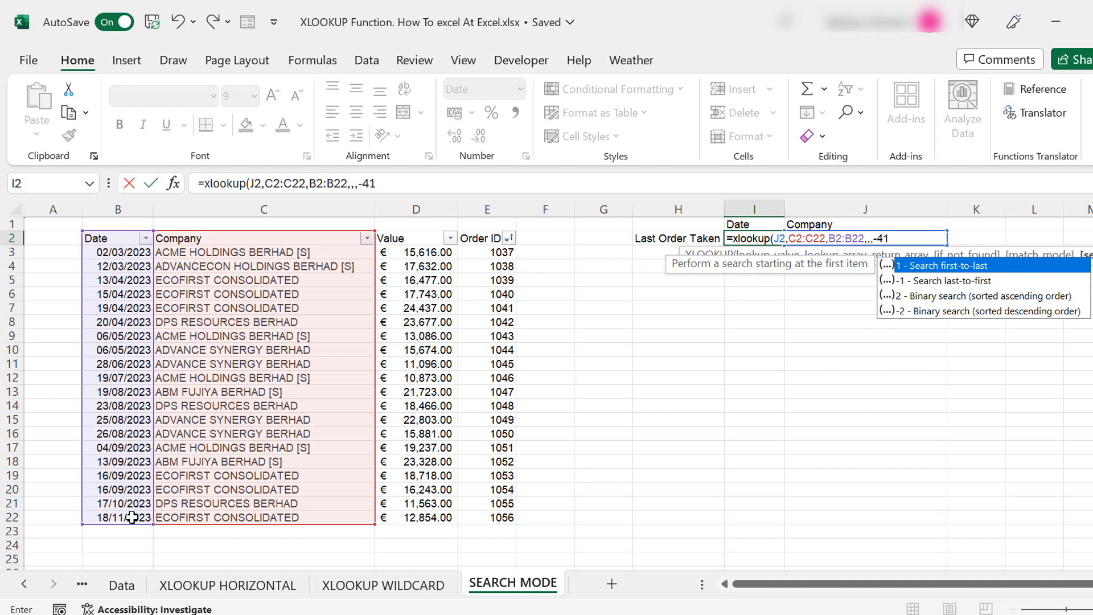
key("BackSpace")
key("BackSpace")
key("BackSpace")
type("-1")
key("Return")
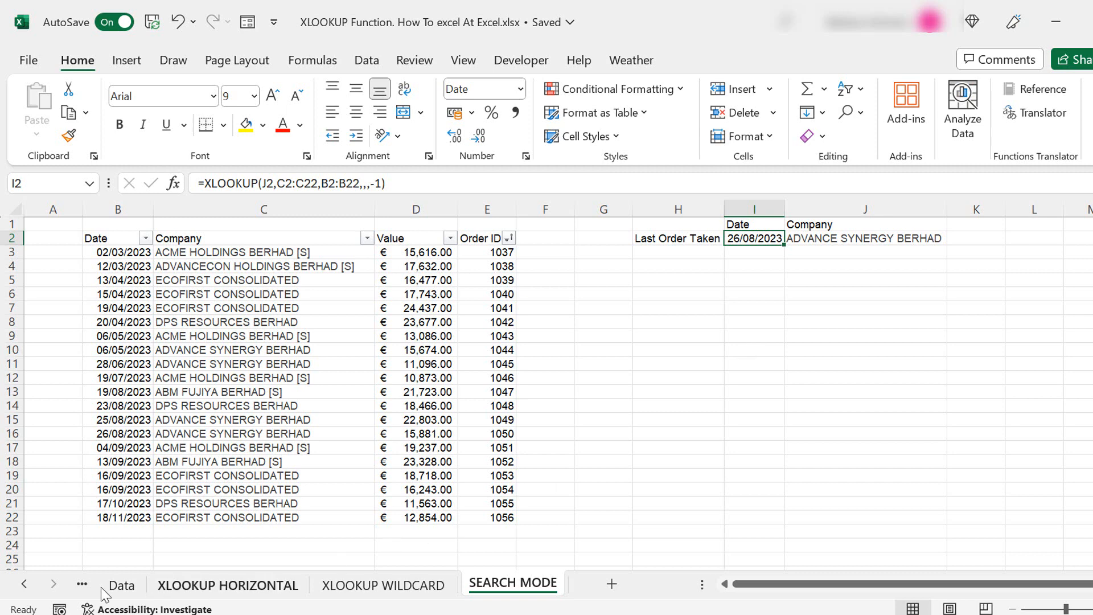
- Scroll back through the sheet tabs to the XLOOKUP syntax reference sheet
left_click(24, 584)
left_click(137, 583)
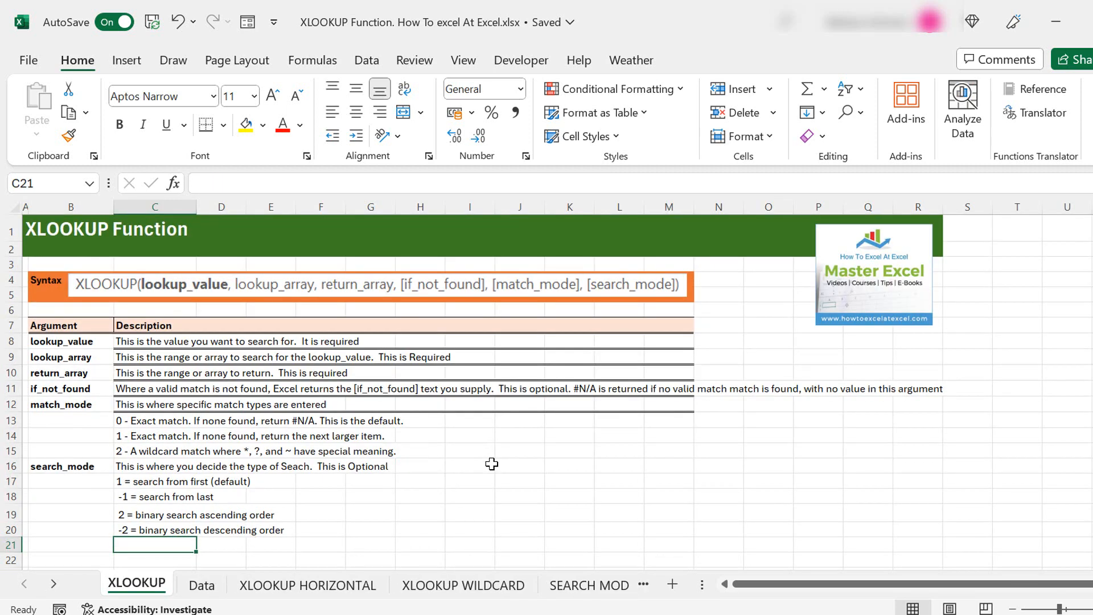